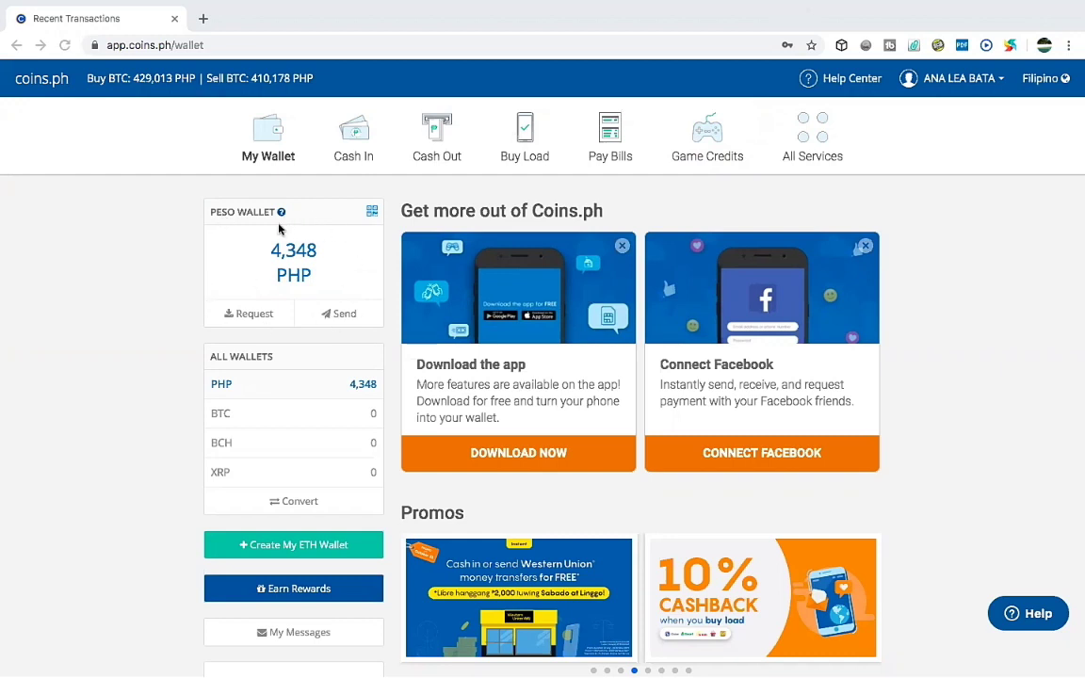
Open Cash Out and select the Palawan Express Pera Padala payout card.
left_click(446, 153)
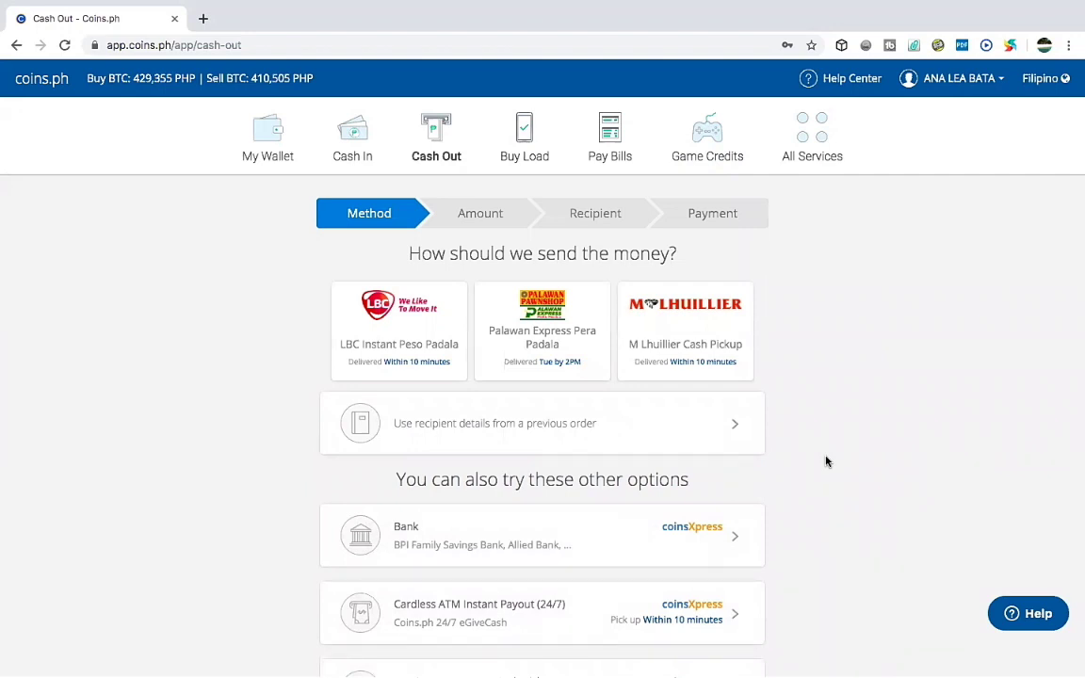
scroll(1074, 537, "down", 2)
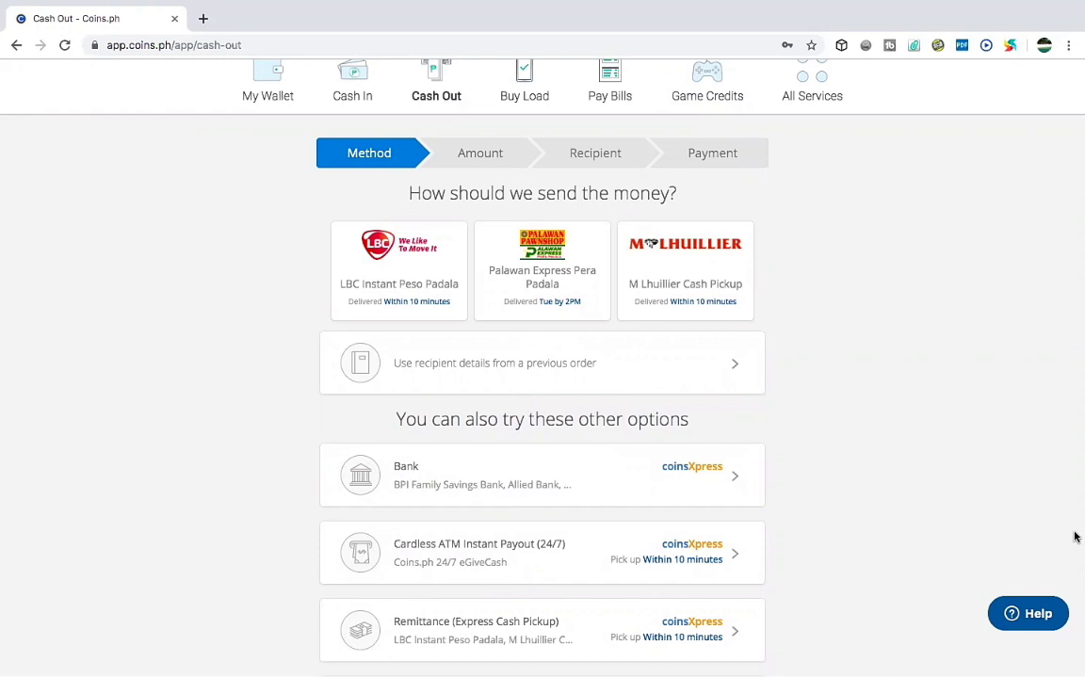
scroll(1075, 537, "down", 1)
scroll(1075, 537, "up", 2)
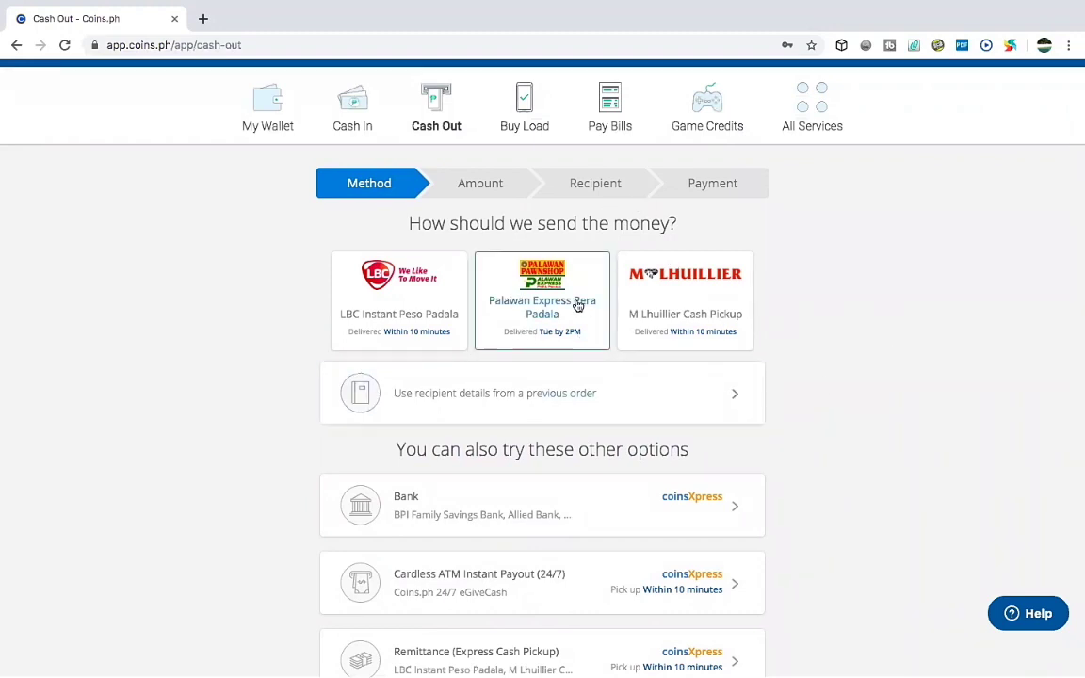
left_click(577, 303)
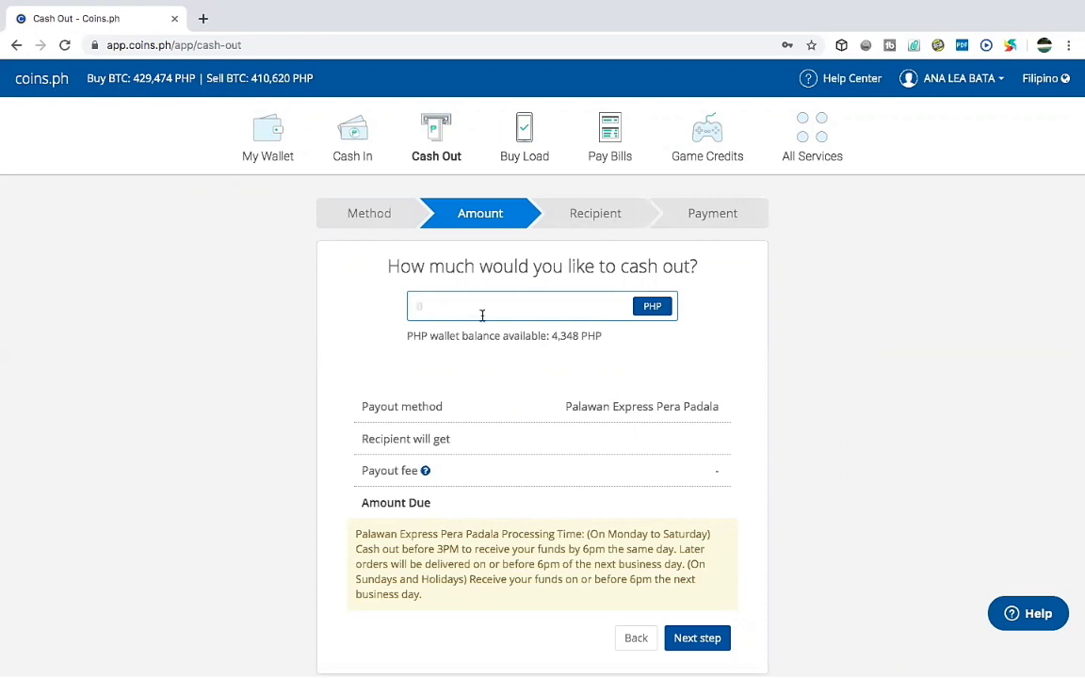
Enter 2000 PHP as the cash-out amount (60 PHP fee, 2,060 PHP due) and continue.
type("2000")
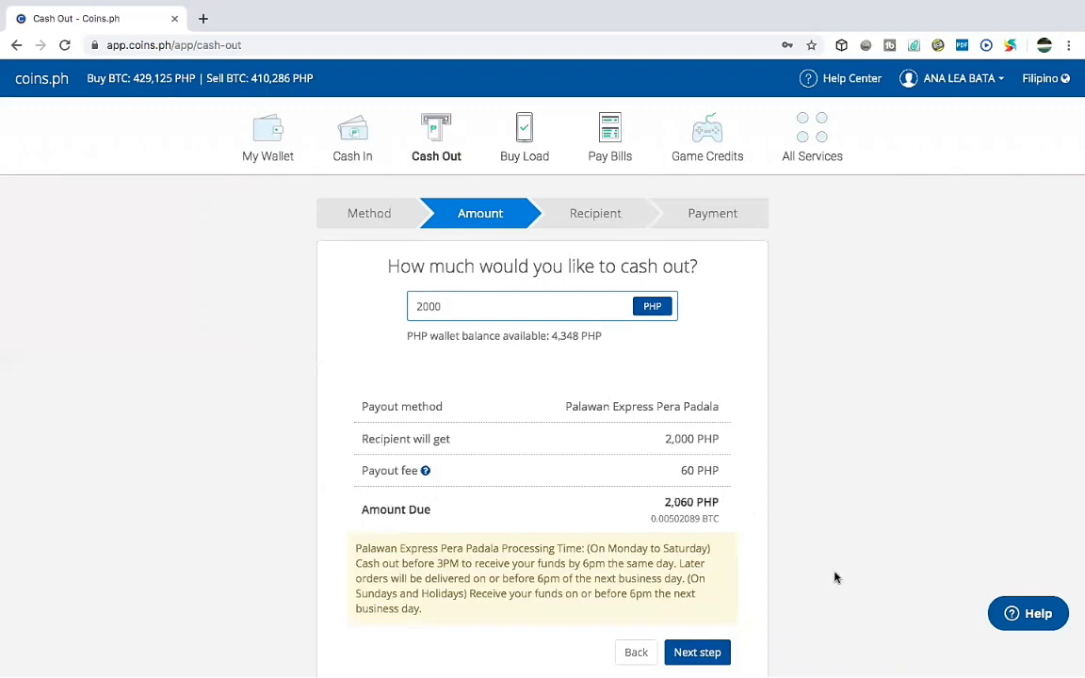
key("Down")
key("Down")
key("Down")
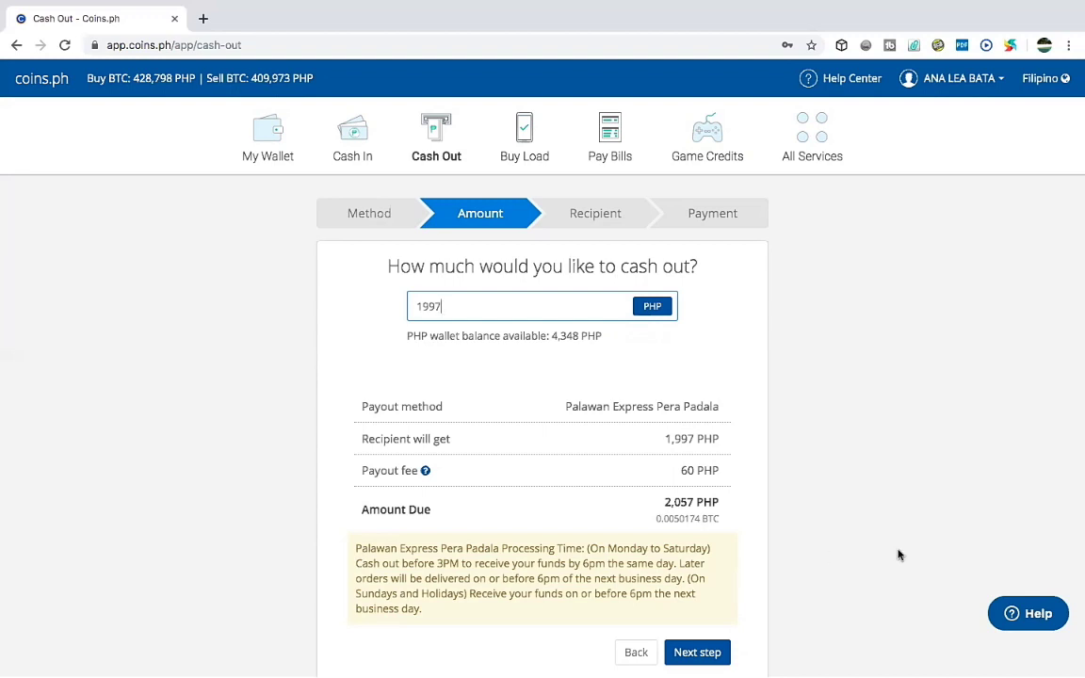
key("BackSpace")
key("BackSpace")
key("BackSpace")
key("BackSpace")
type("2000")
left_click(1074, 565)
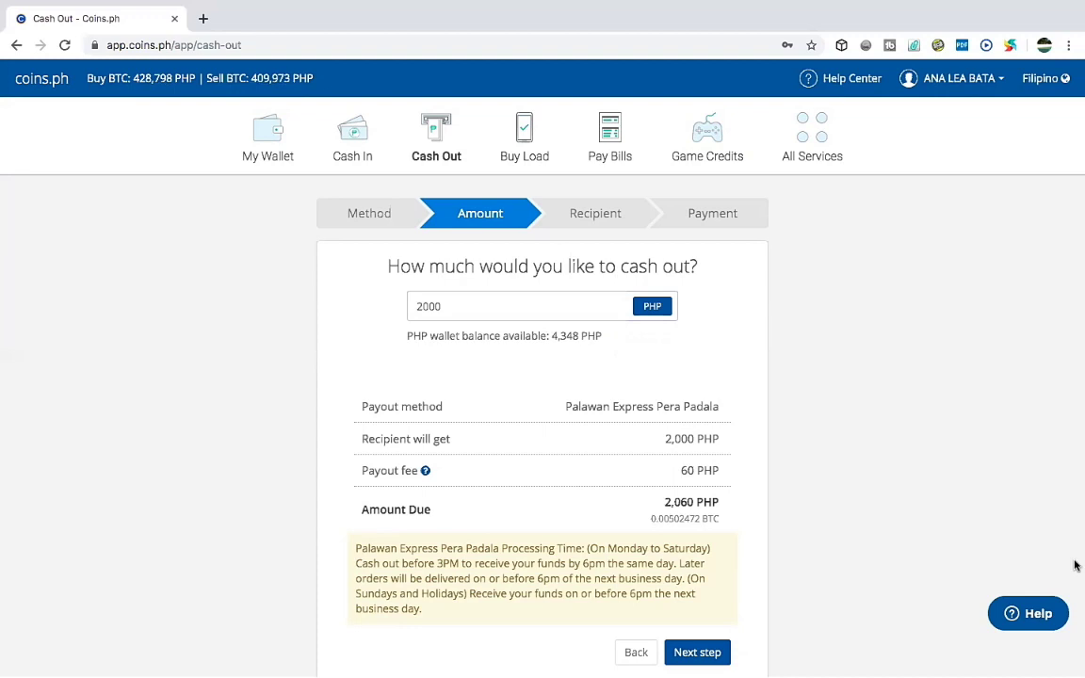
scroll(1074, 565, "down", 2)
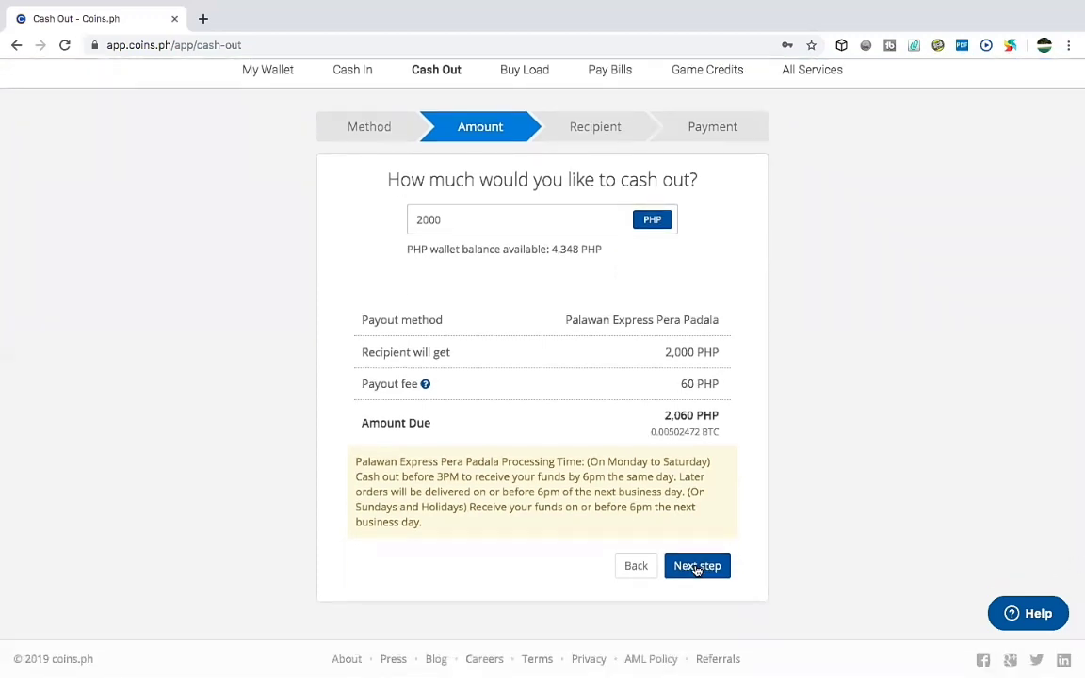
left_click(697, 566)
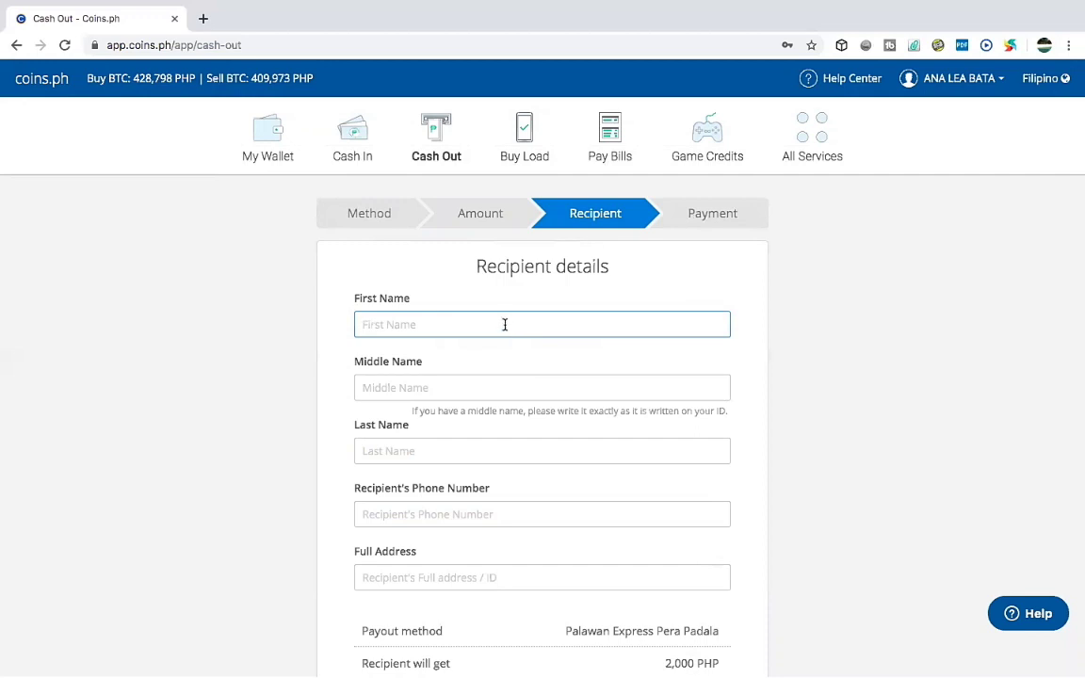
Fill in the recipient's first, middle and last names and their mobile number.
left_click(504, 387)
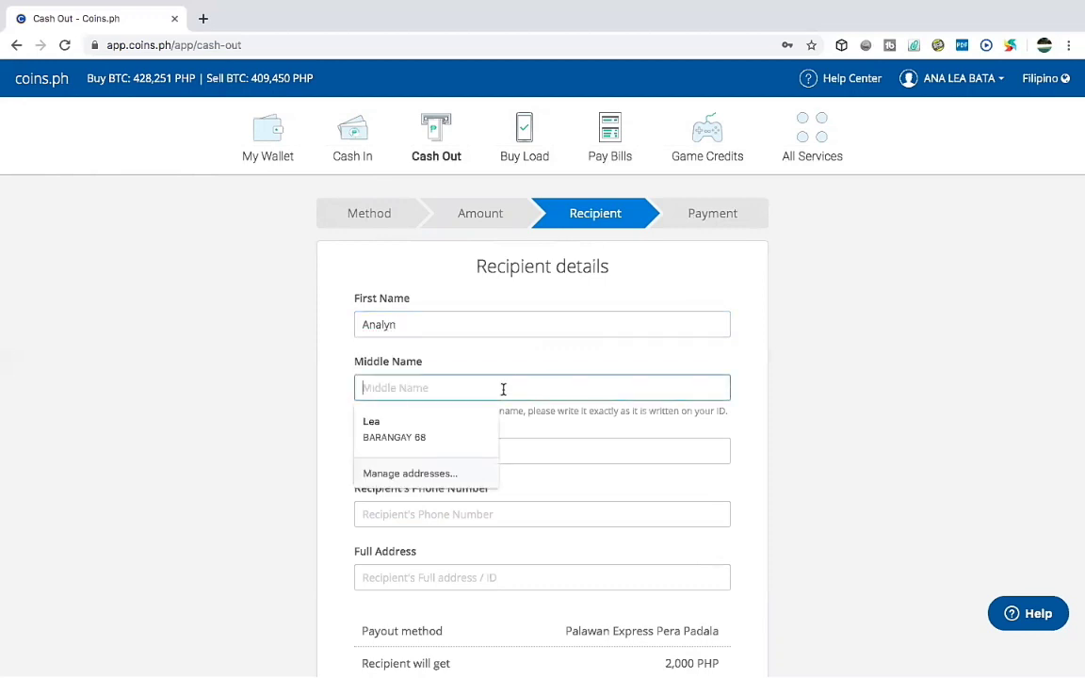
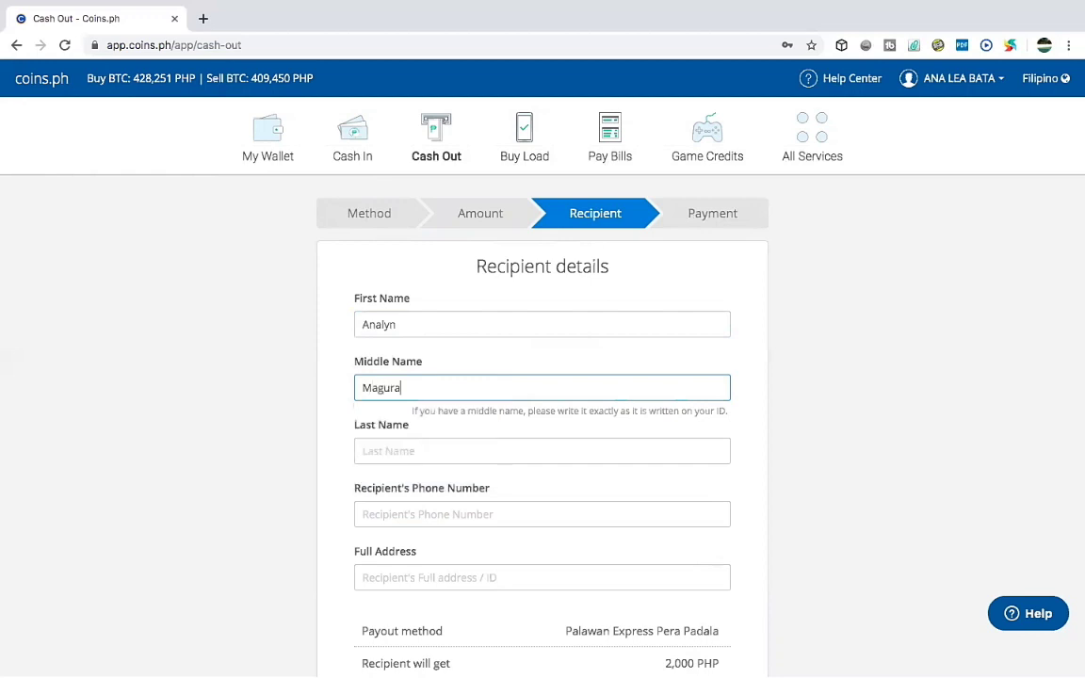
left_click(502, 451)
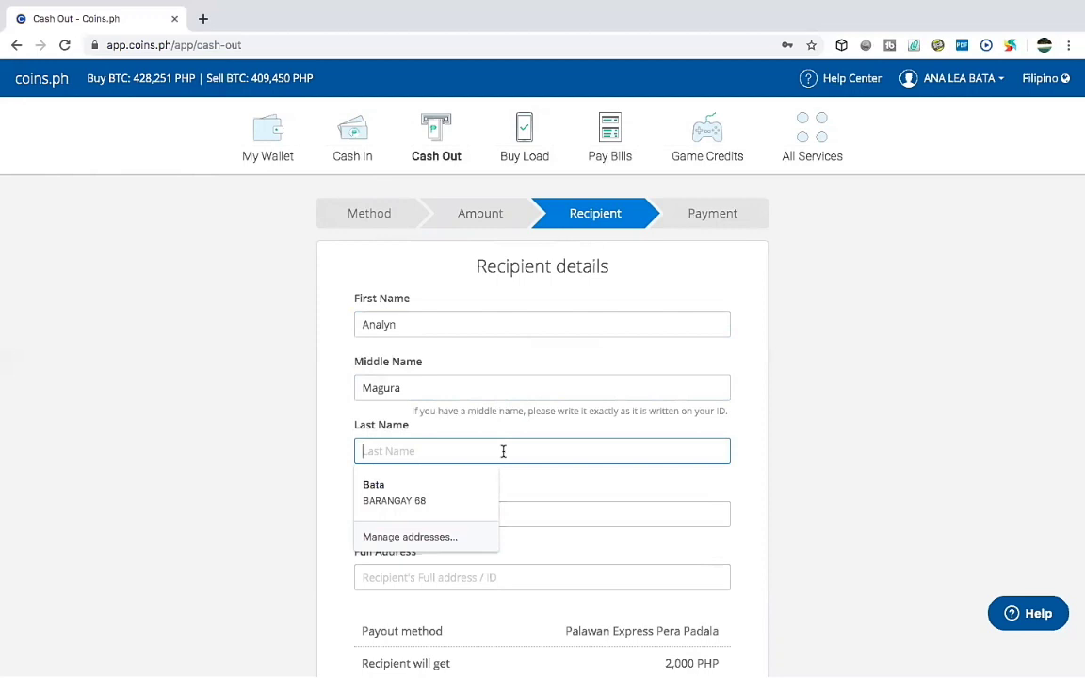
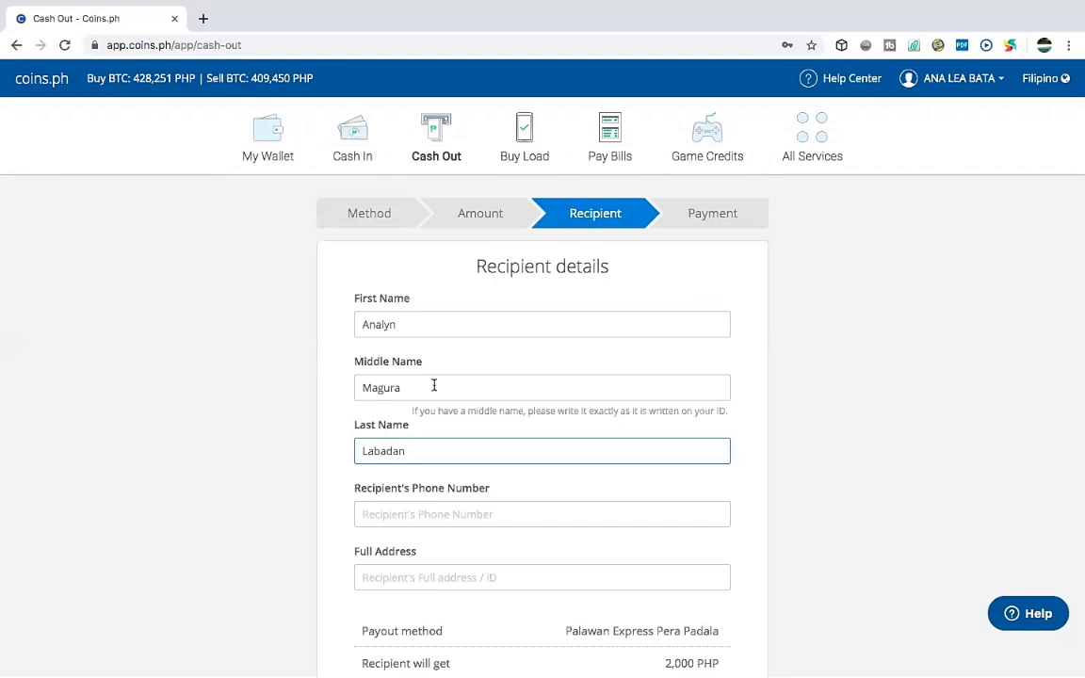
left_click(412, 513)
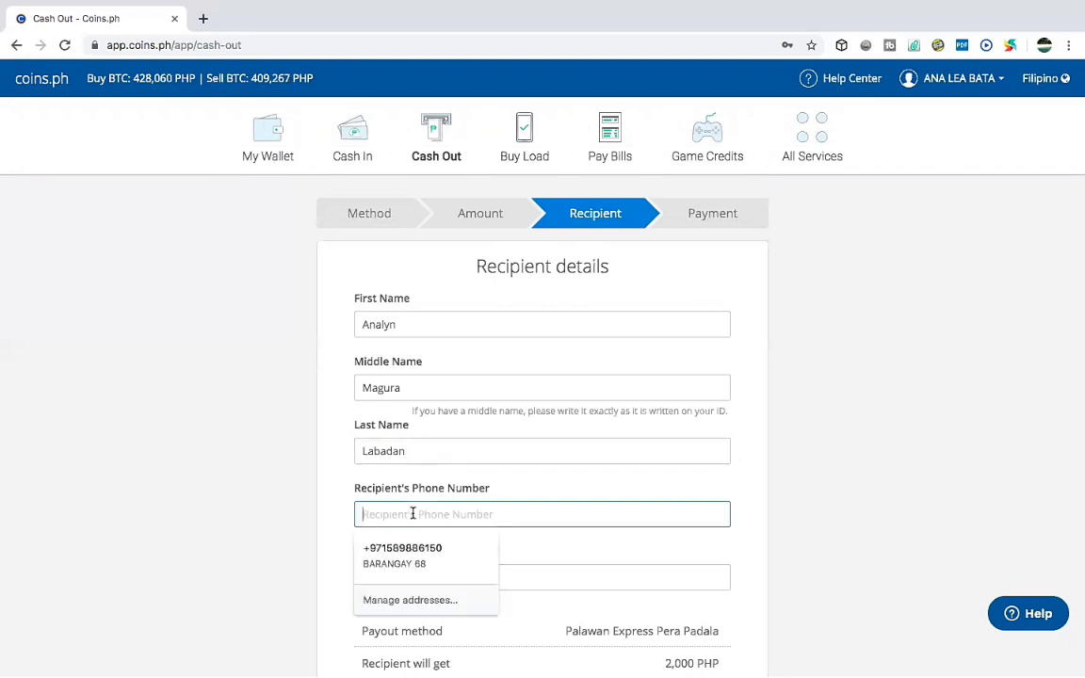
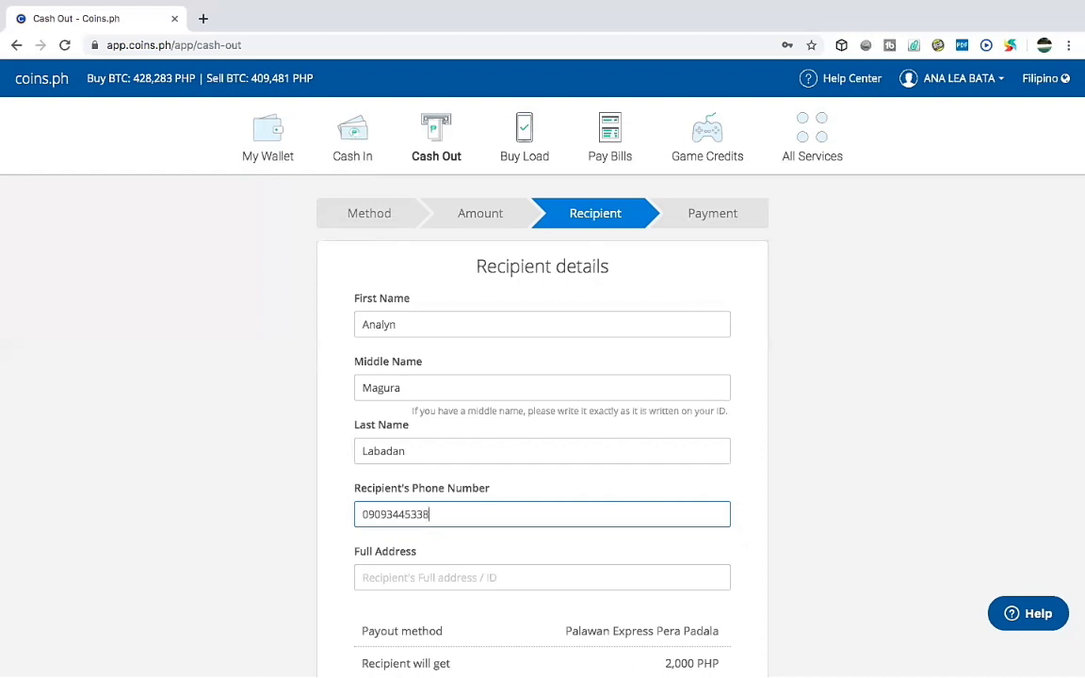
Type the recipient's street, barangay and city into the Full Address field.
left_click(402, 578)
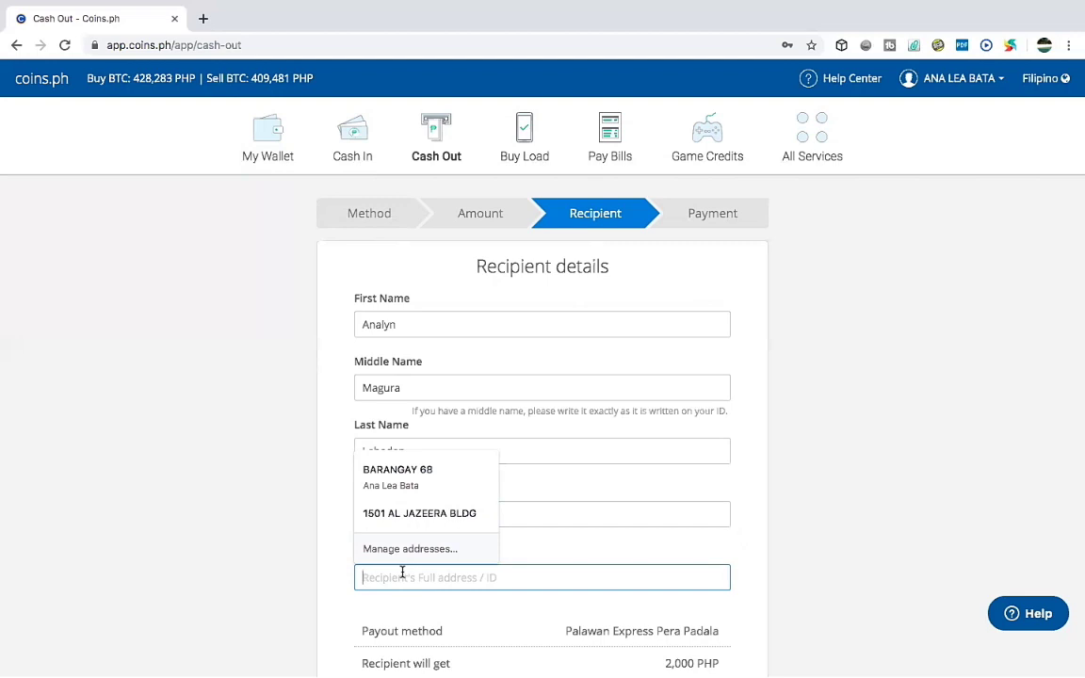
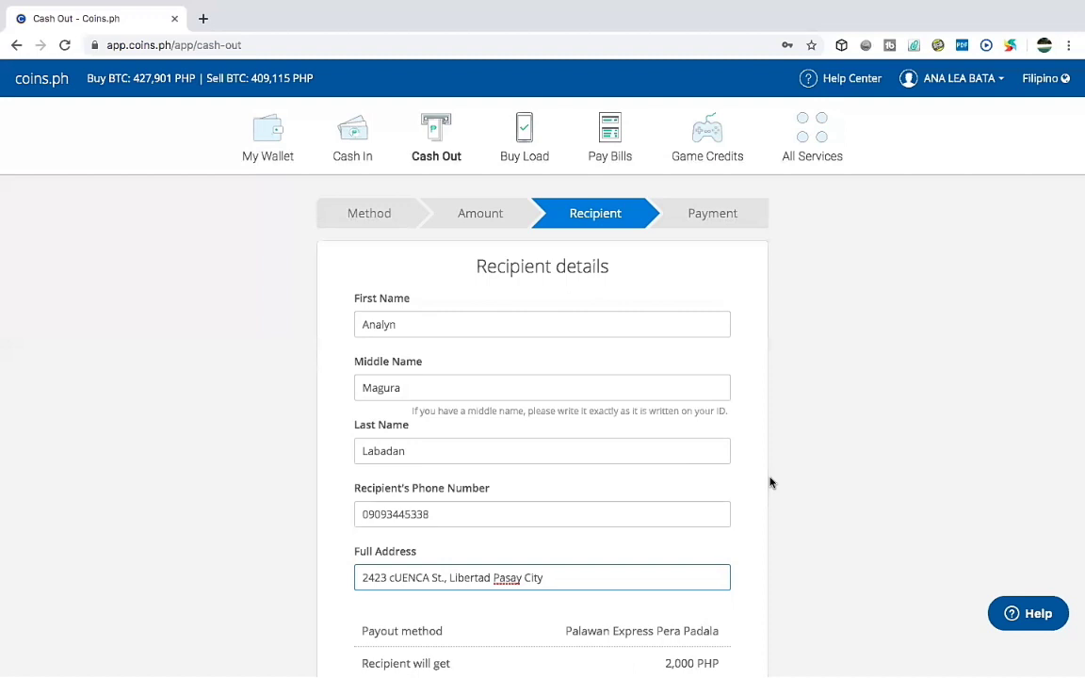
left_click(1074, 593)
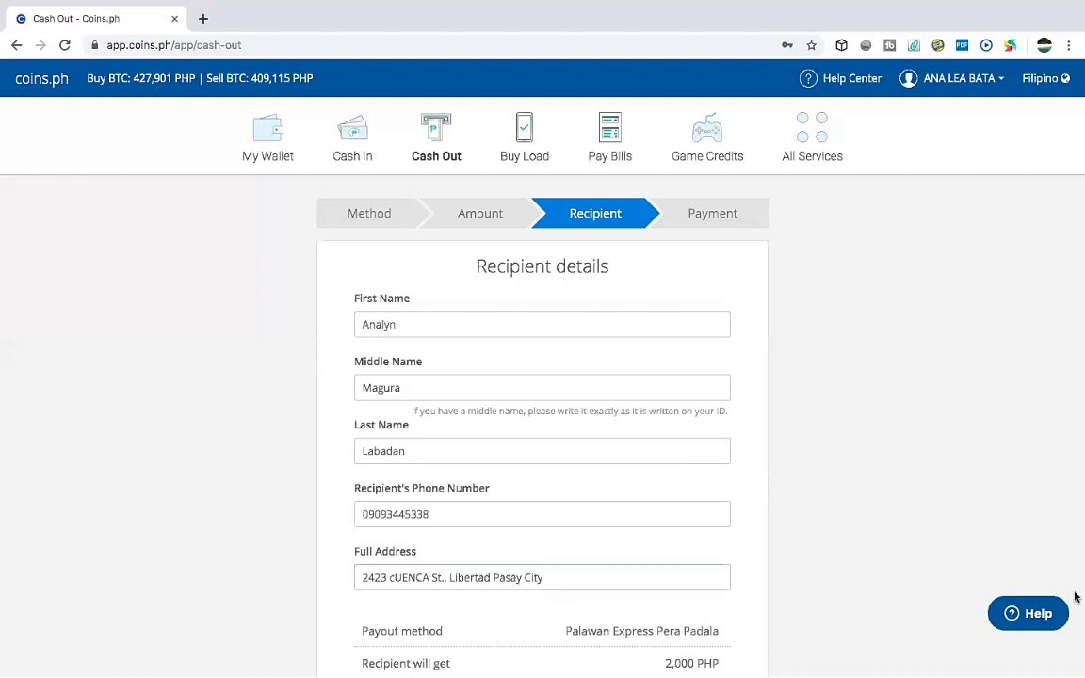
scroll(1075, 597, "down", 1)
scroll(1074, 597, "down", 2)
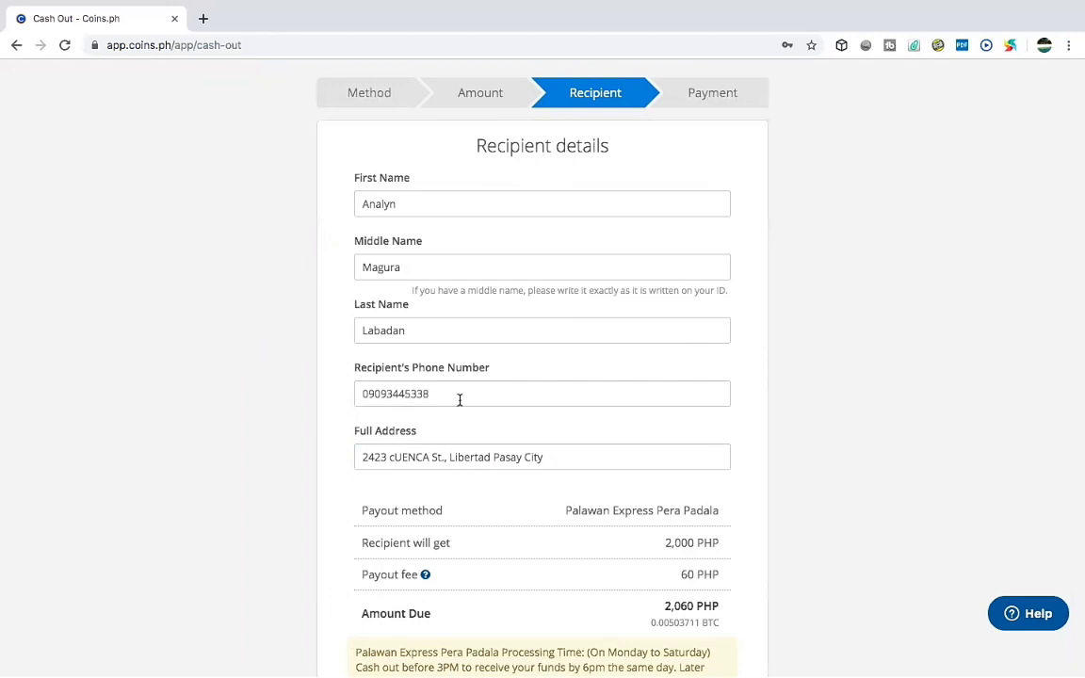
Fix the street name's capitalization and stray spacing in the recipient's address.
left_click(394, 458)
key("BackSpace")
type("C")
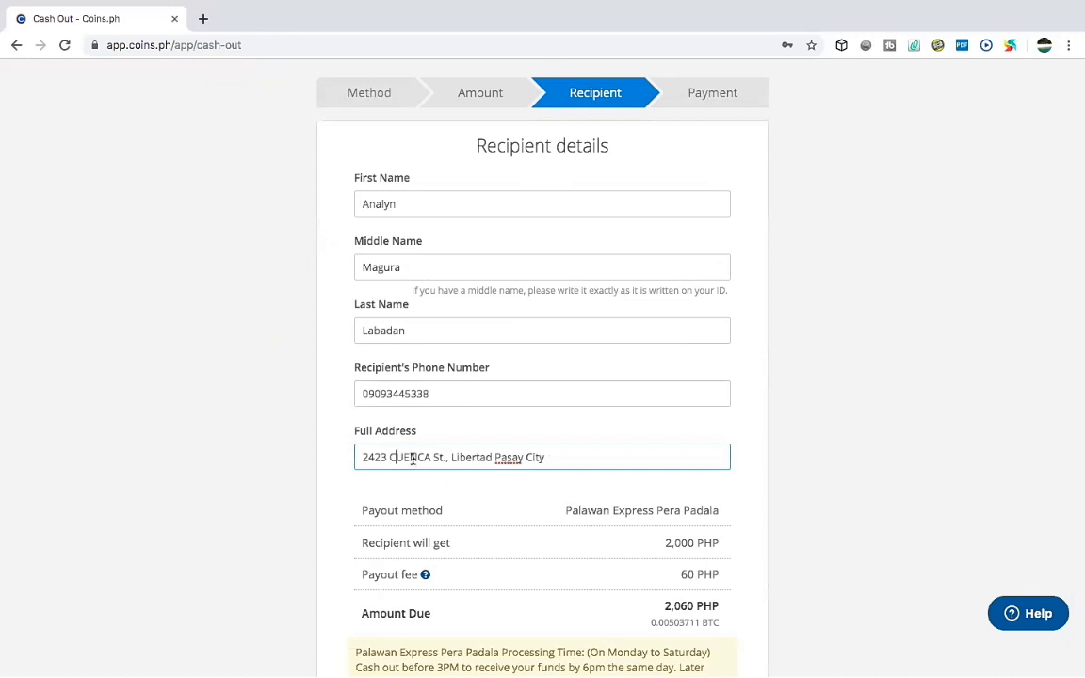
left_click(431, 457)
key("BackSpace")
key("BackSpace")
key("BackSpace")
key("BackSpace")
key("BackSpace")
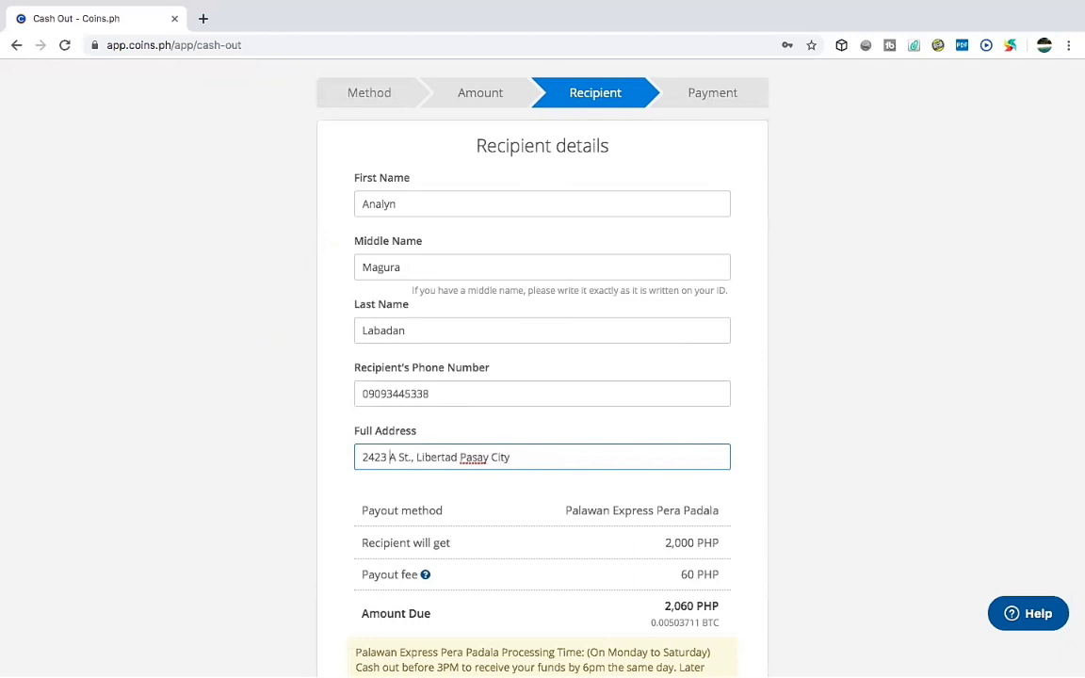
type("Cuenca")
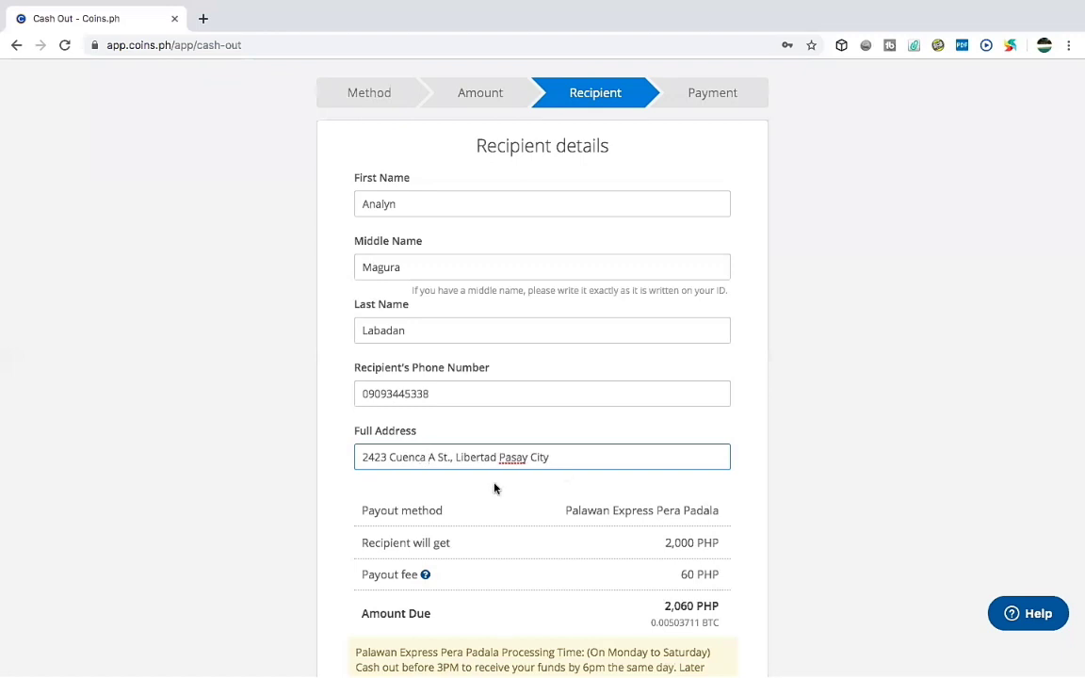
left_click(437, 457)
key("BackSpace")
key("BackSpace")
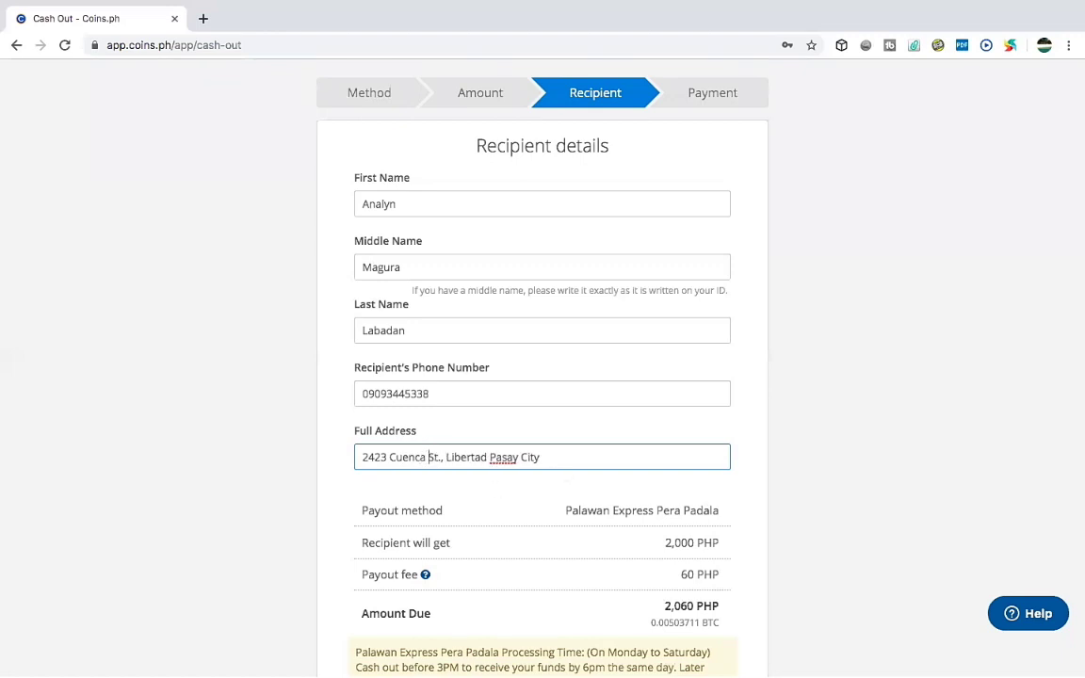
left_click(566, 466)
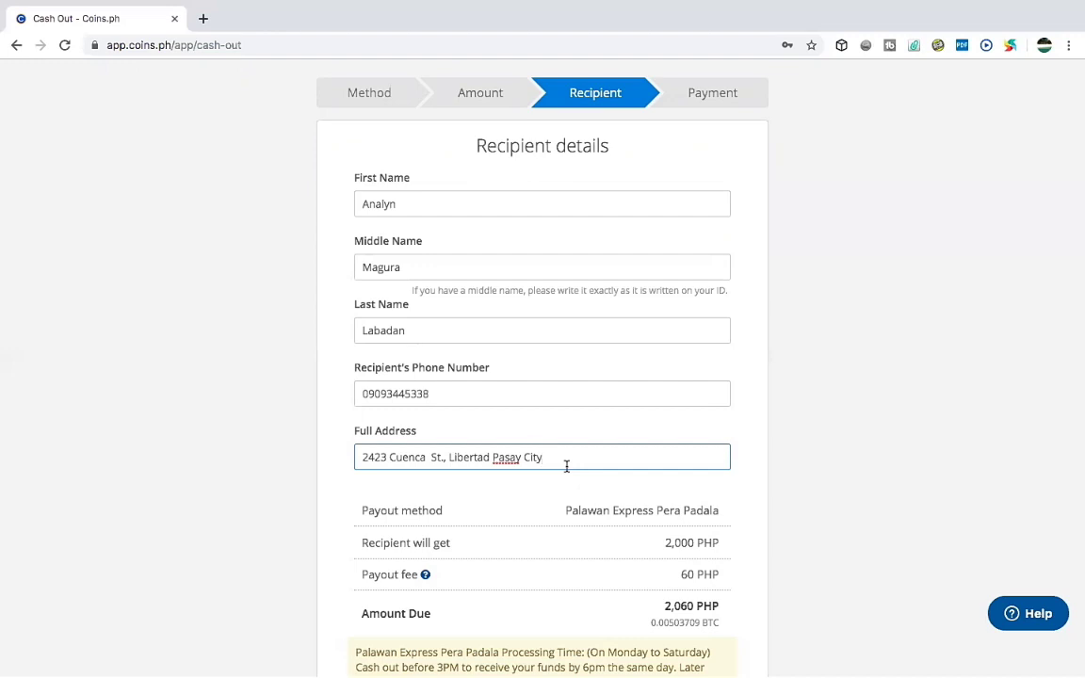
Append ', Philippines' to the end of the address.
type(", Philippines")
scroll(1076, 659, "down", 1)
scroll(1075, 659, "down", 5)
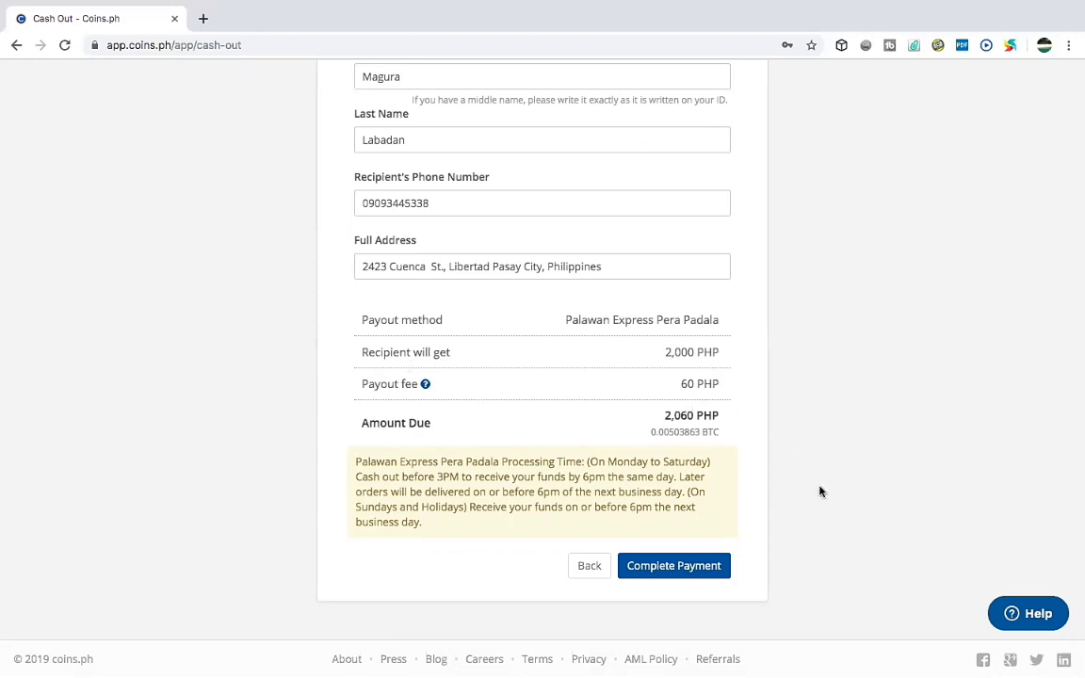
scroll(819, 491, "up", 5)
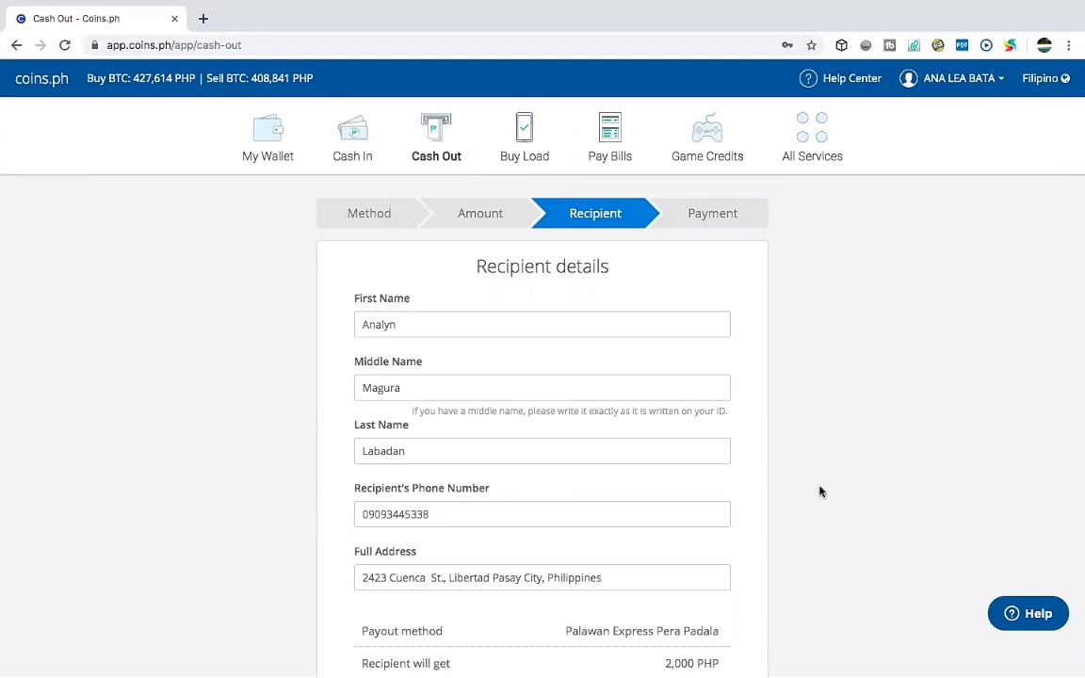
scroll(820, 491, "down", 1)
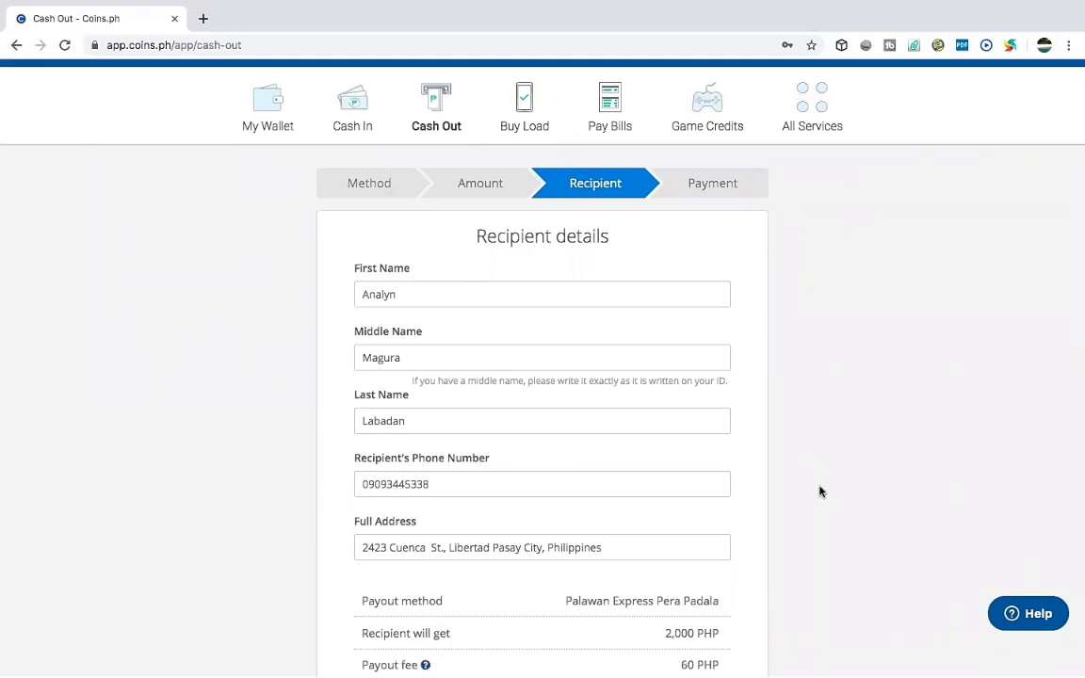
scroll(820, 490, "up", 1)
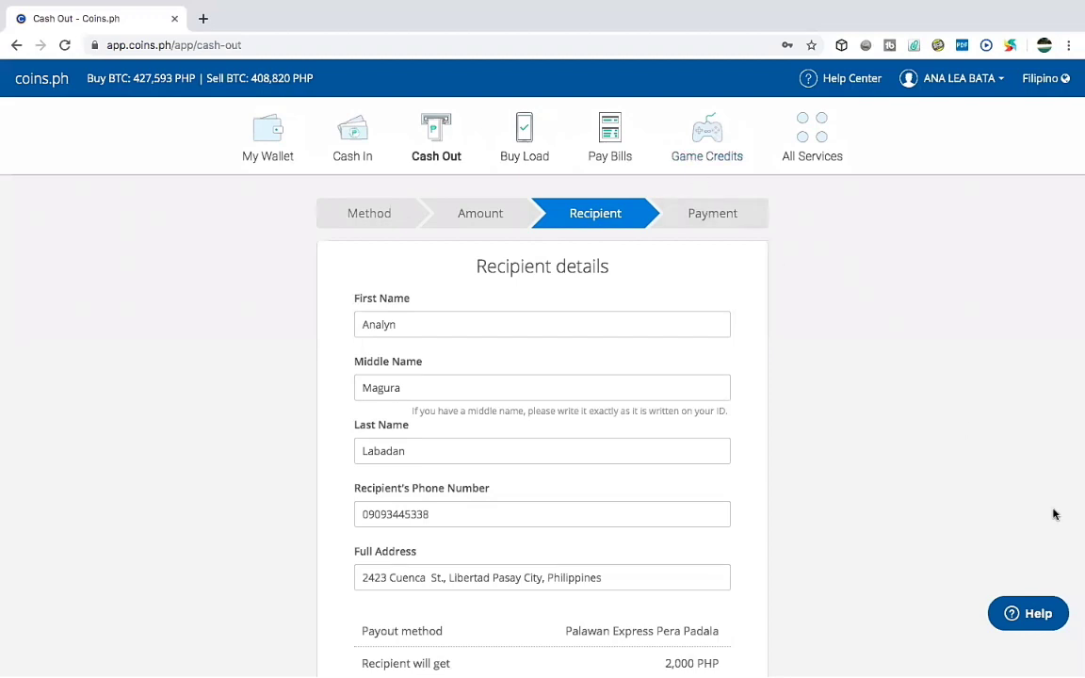
scroll(1074, 563, "down", 1)
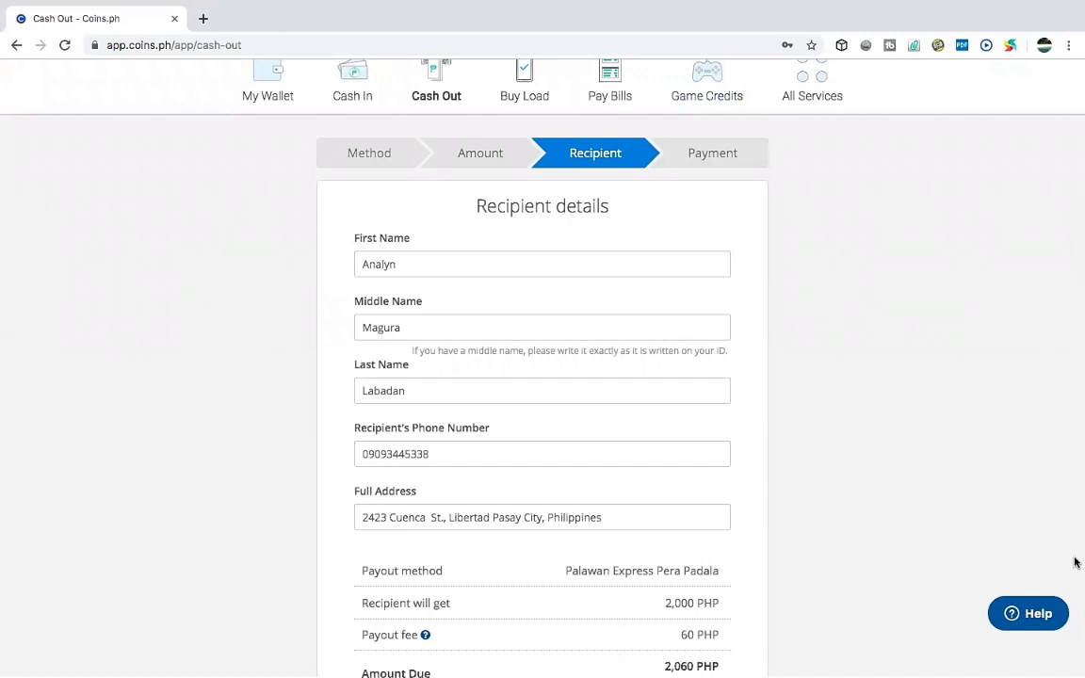
scroll(1075, 562, "down", 3)
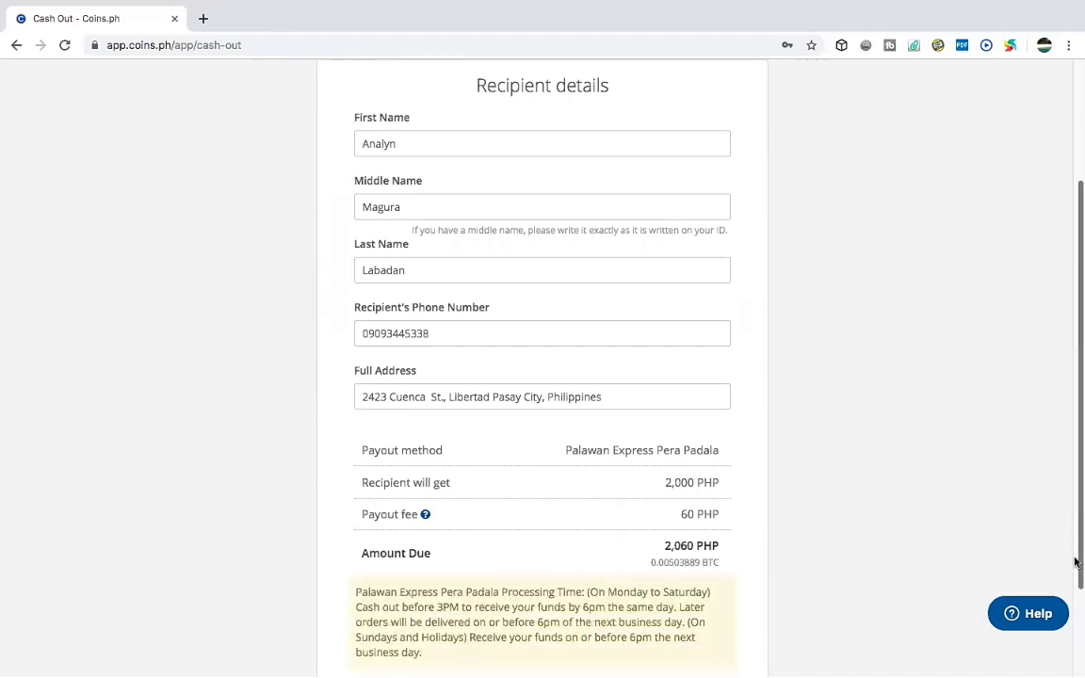
scroll(1074, 562, "down", 2)
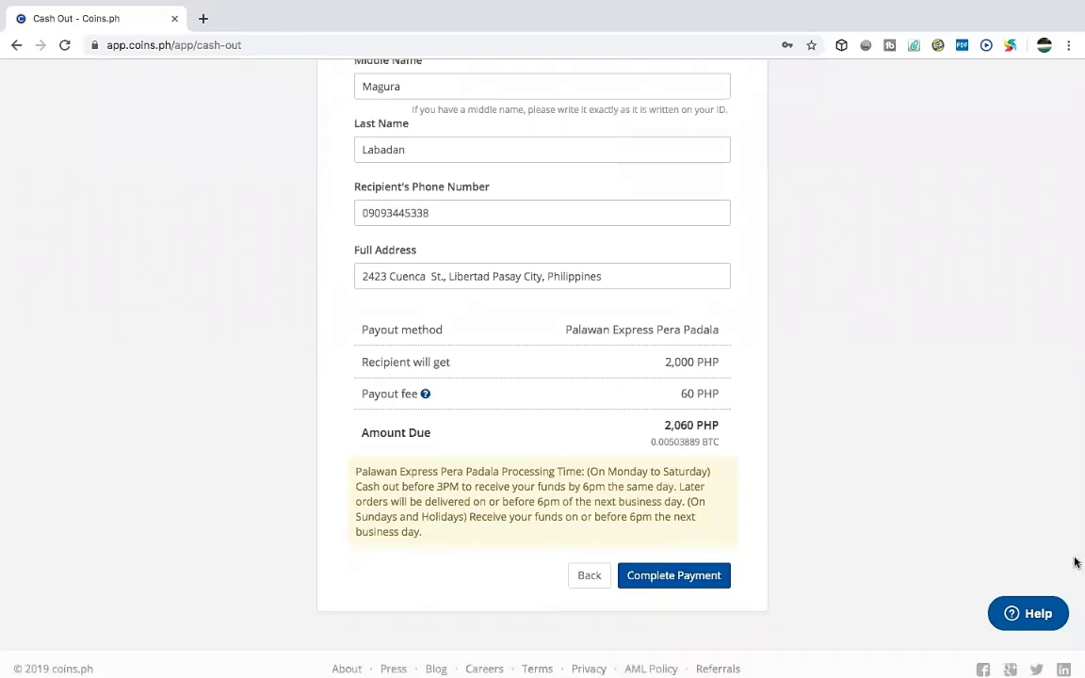
scroll(1075, 562, "down", 1)
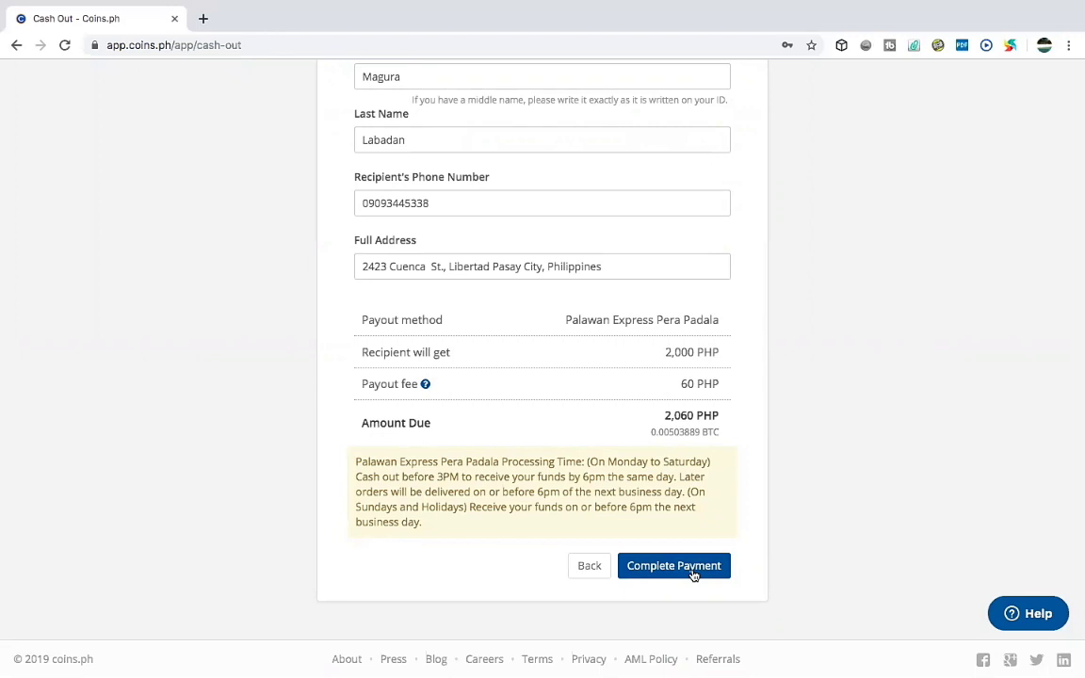
scroll(692, 575, "up", 2)
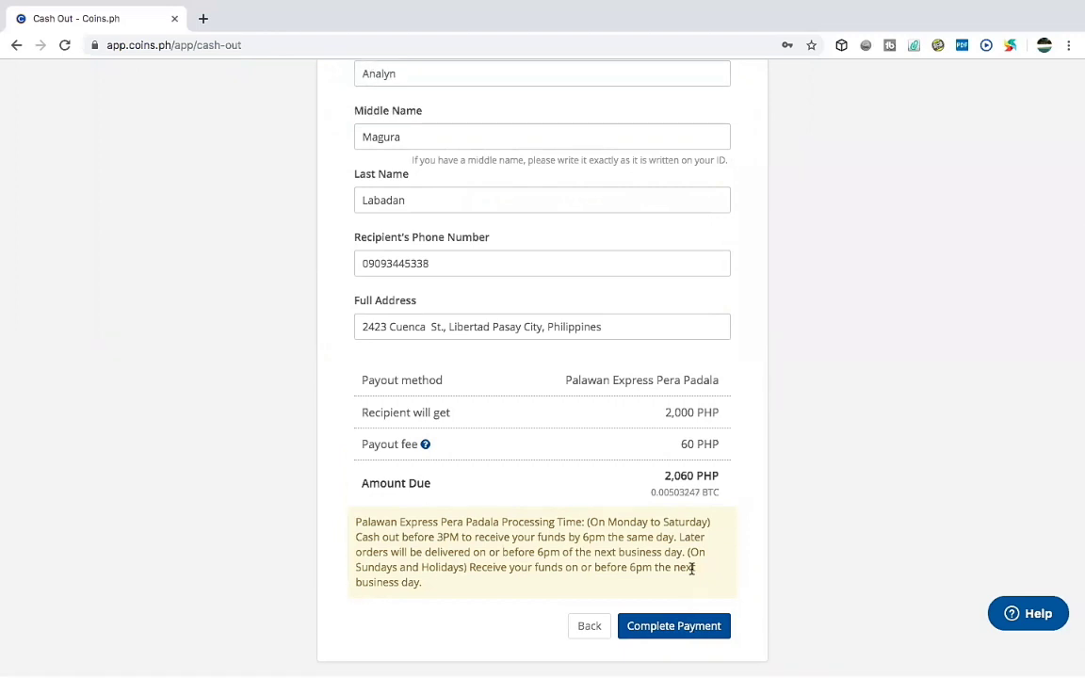
Submit the cash-out order and choose PHP Wallet to pay the 2,060 PHP.
left_click(664, 627)
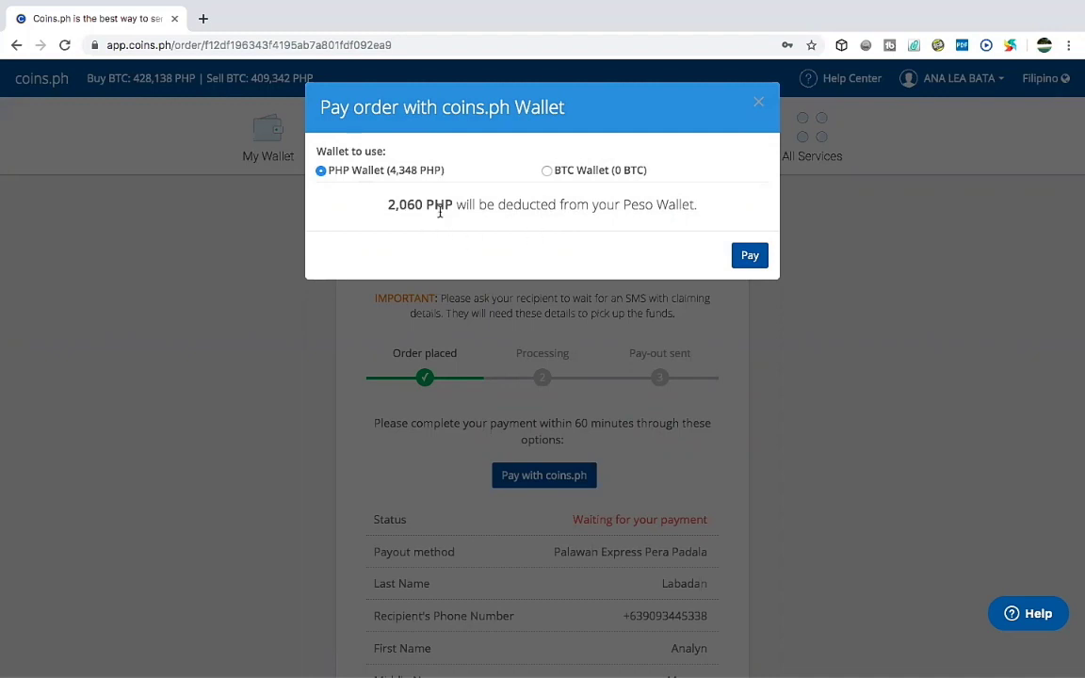
left_click(751, 259)
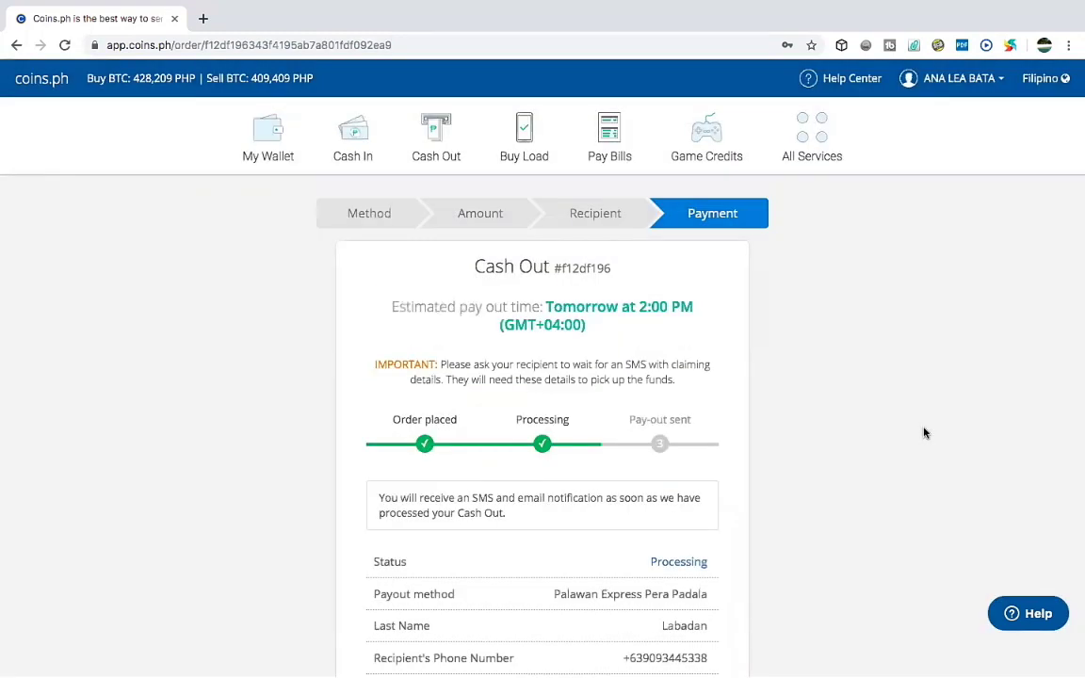
Scroll the order page to check the cash-out now shows Processing status.
scroll(924, 432, "down", 2)
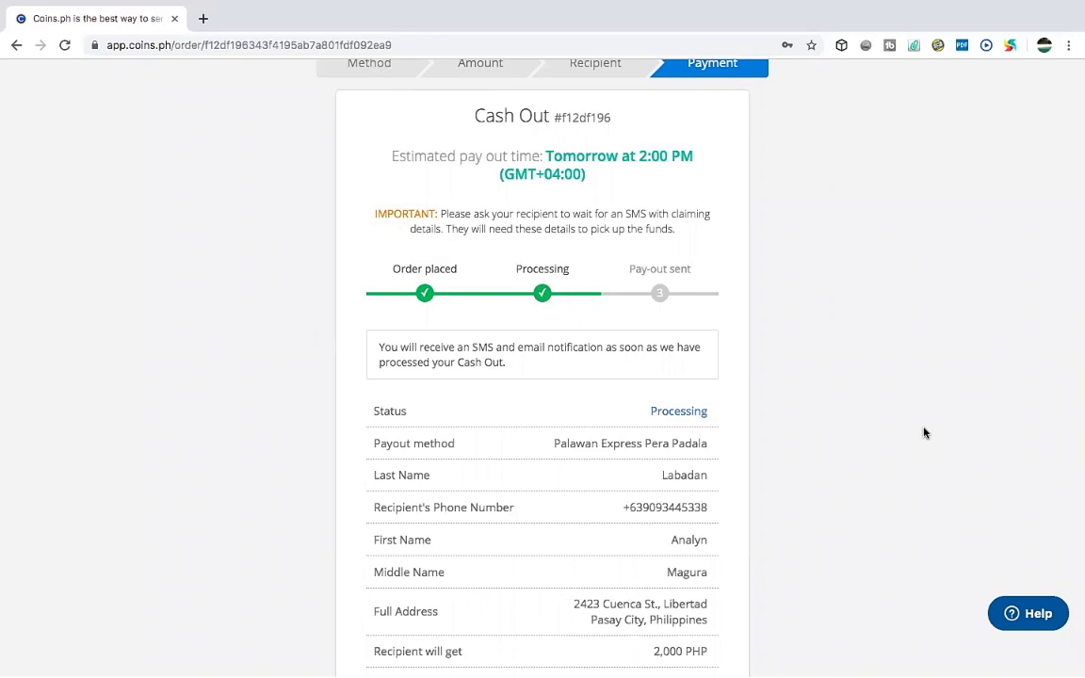
scroll(924, 433, "down", 1)
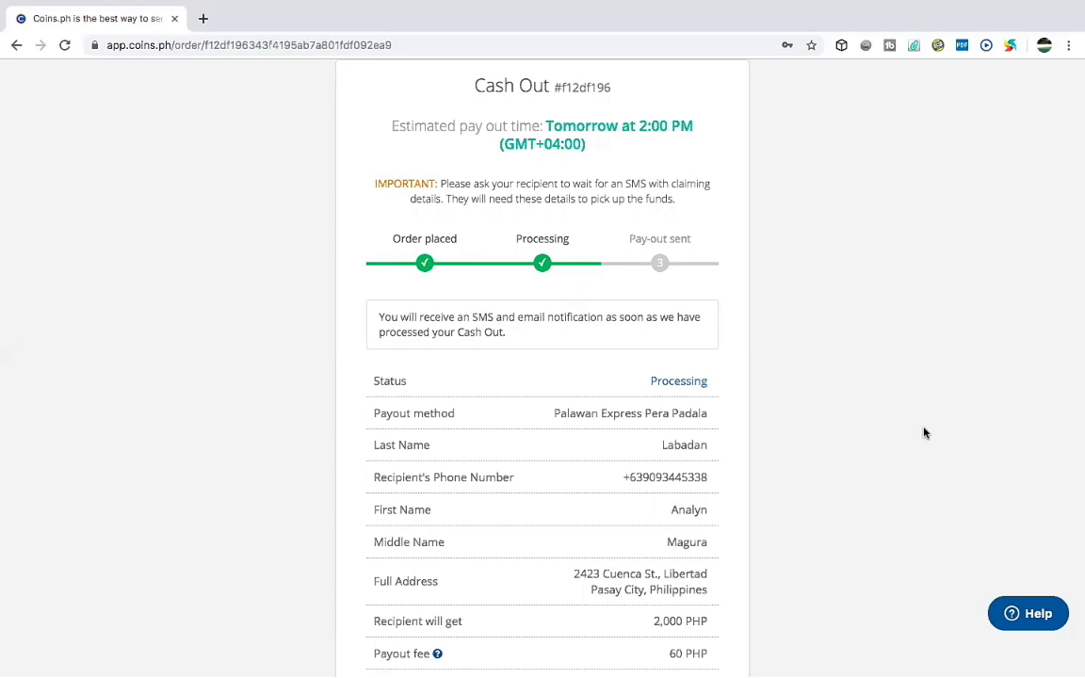
Review the processing order details, then return to My Wallet showing a 2,288 PHP balance.
scroll(924, 432, "down", 3)
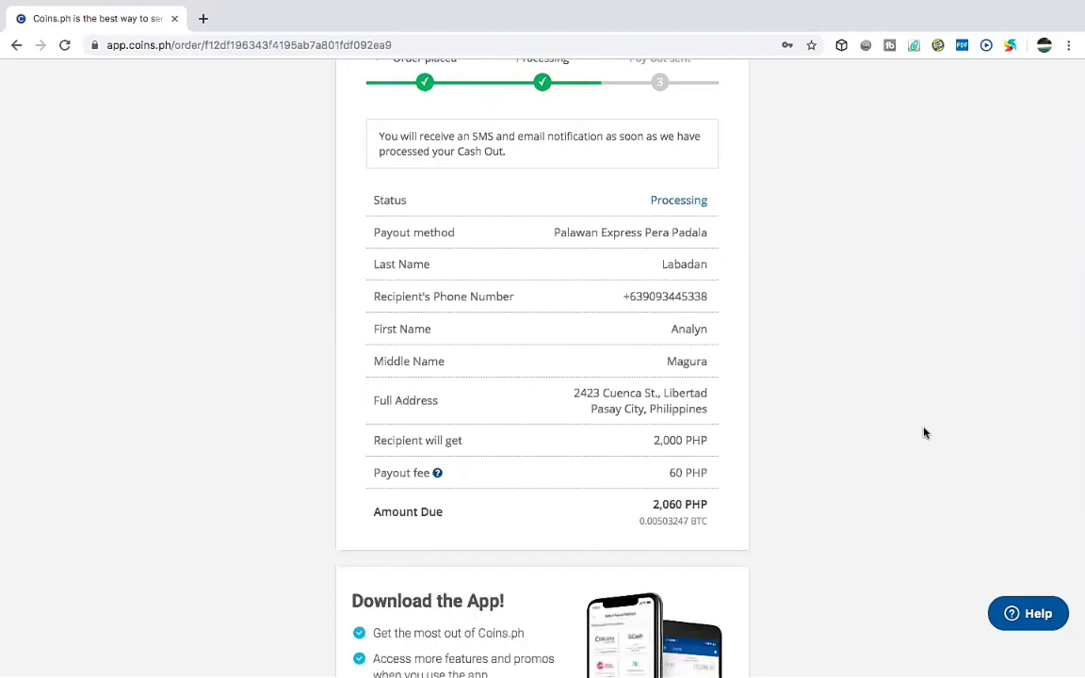
scroll(924, 432, "down", 1)
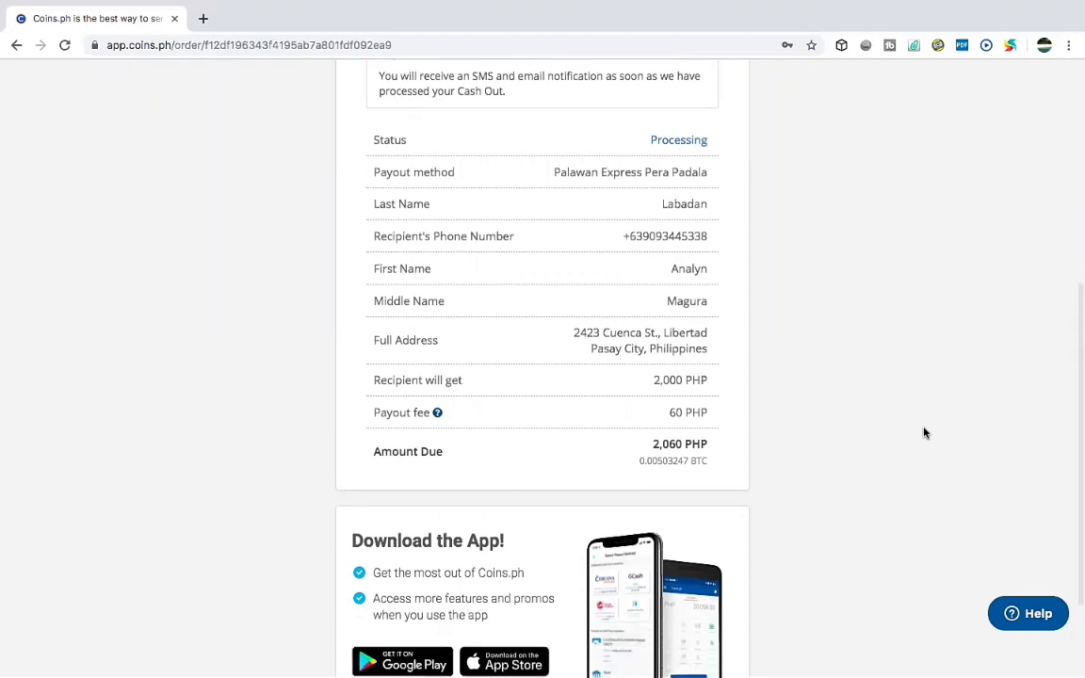
scroll(923, 432, "down", 1)
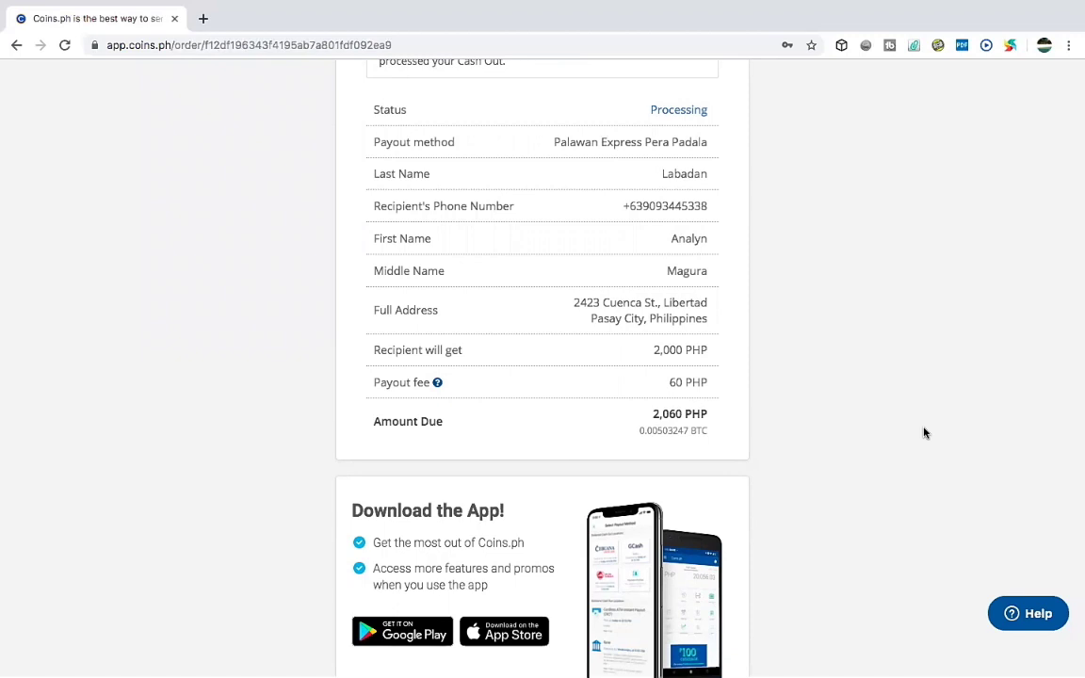
scroll(924, 432, "down", 1)
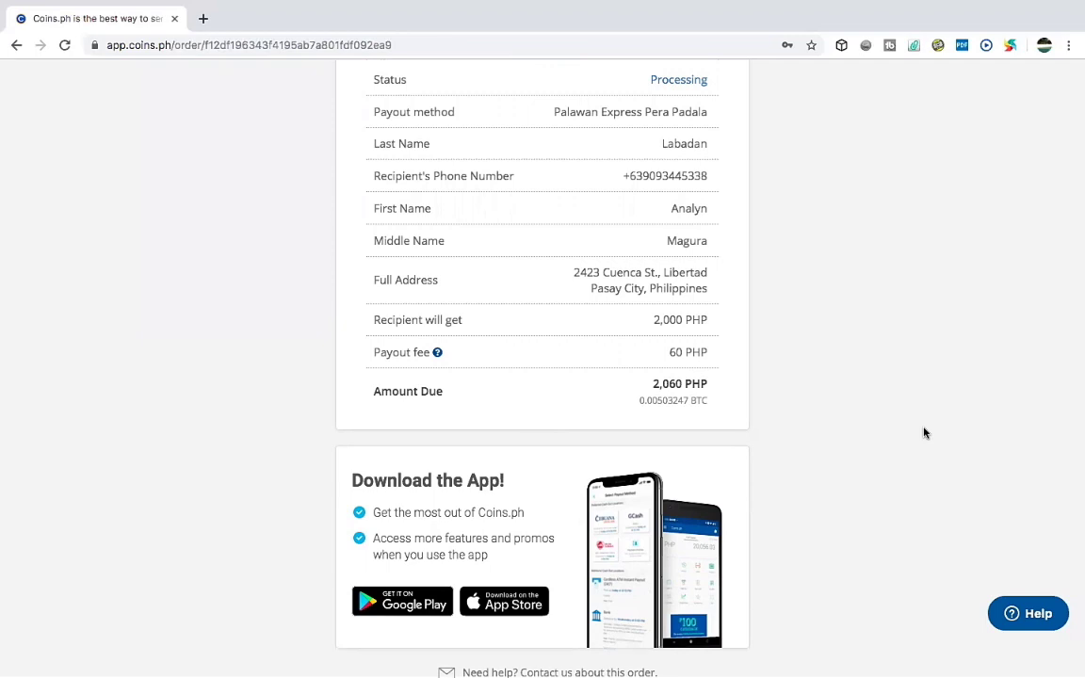
scroll(923, 432, "down", 2)
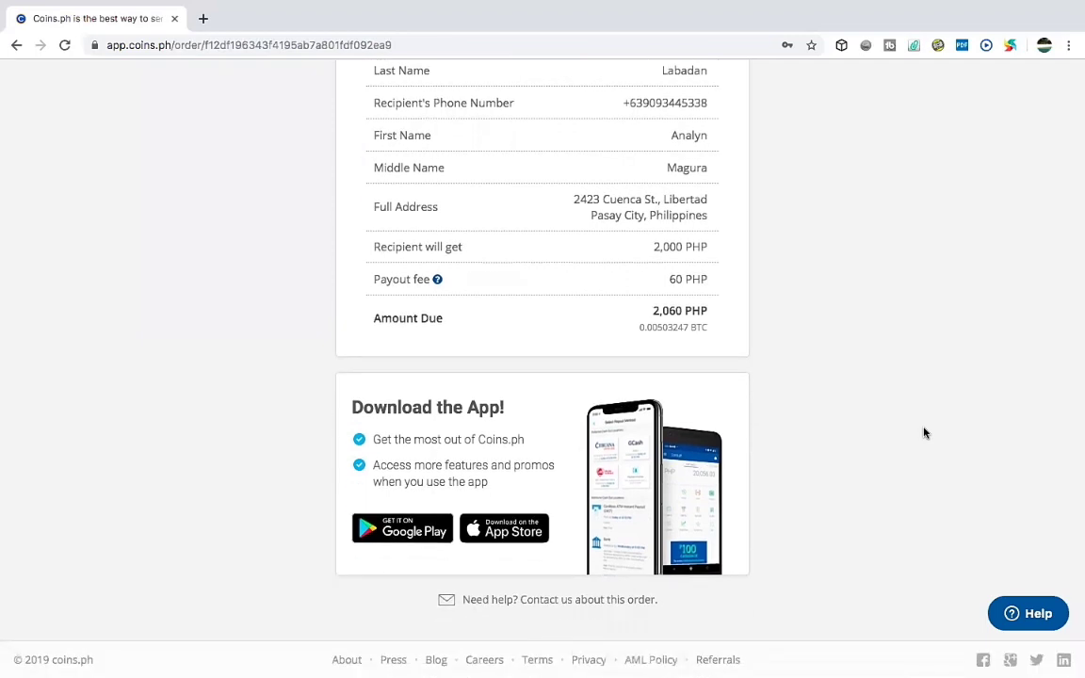
scroll(924, 432, "up", 8)
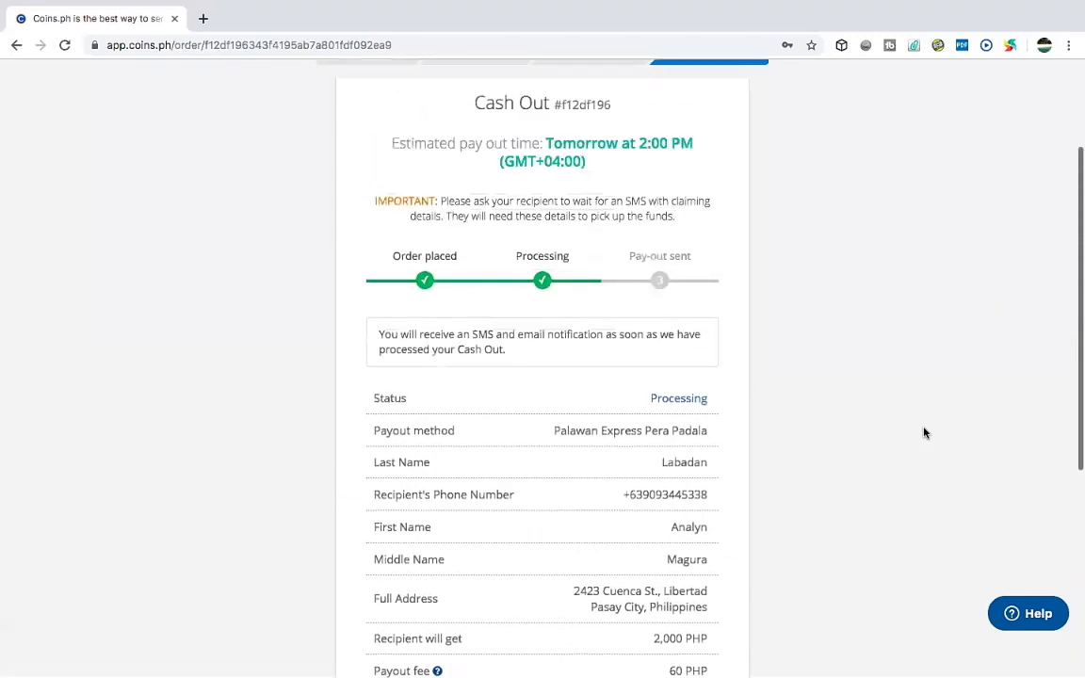
scroll(924, 432, "up", 2)
scroll(924, 432, "down", 2)
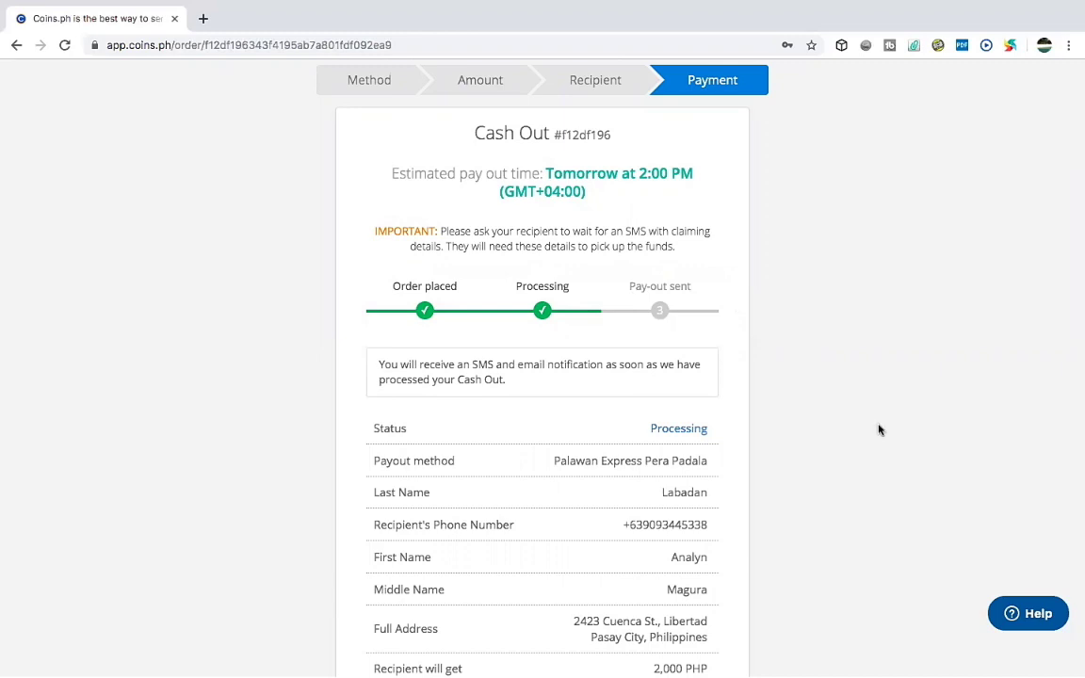
scroll(879, 431, "up", 3)
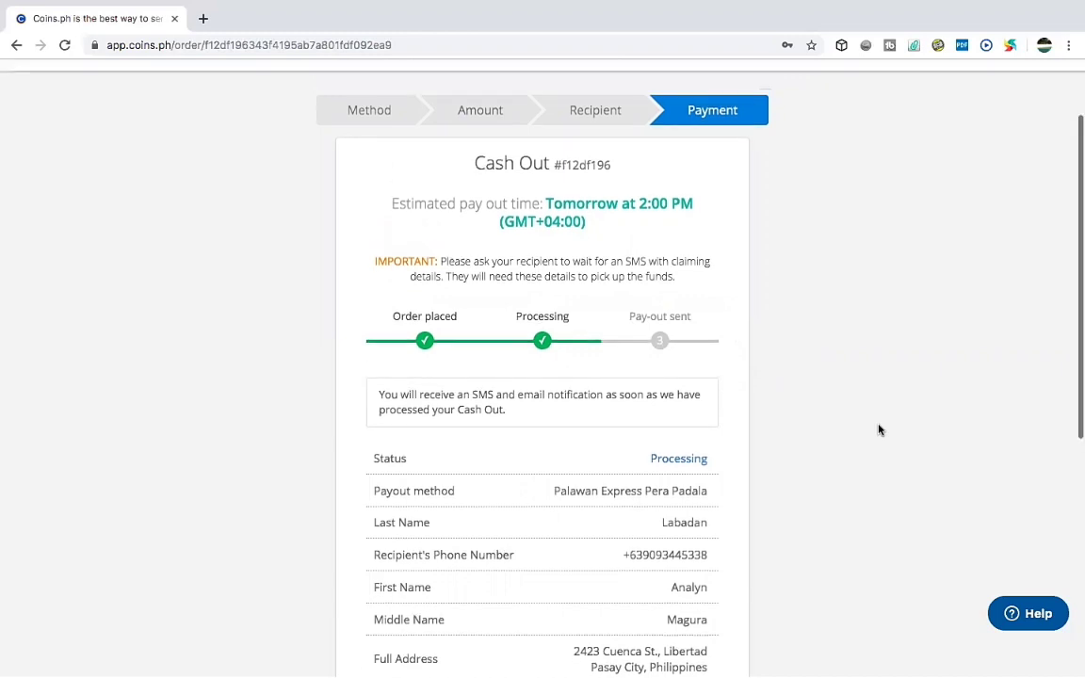
scroll(879, 431, "down", 3)
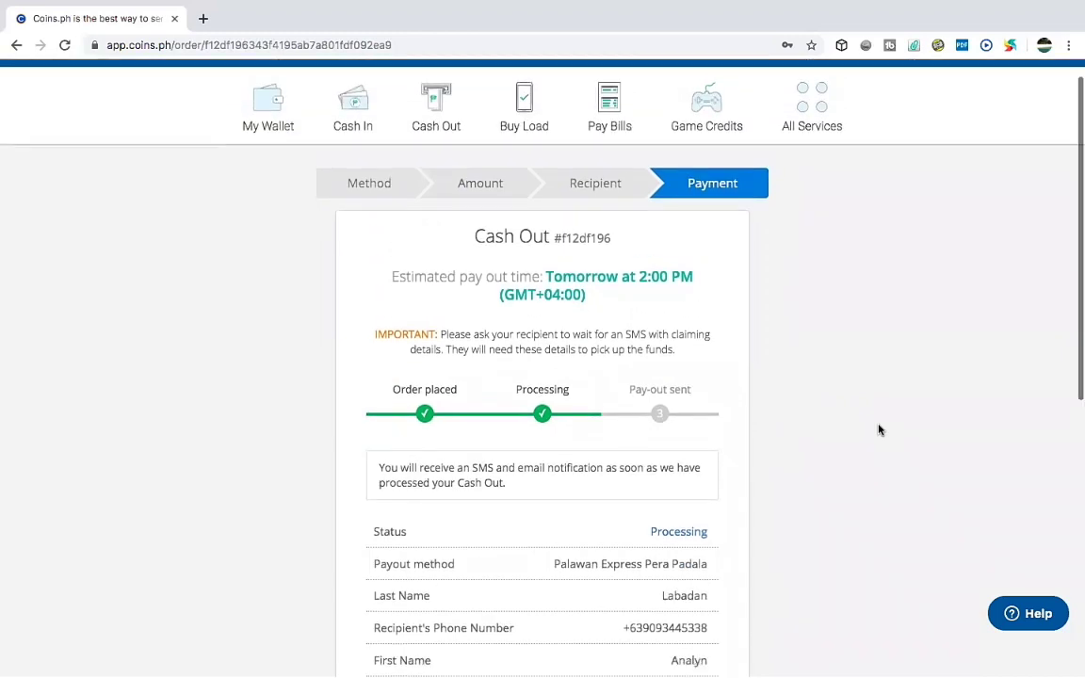
scroll(879, 431, "up", 3)
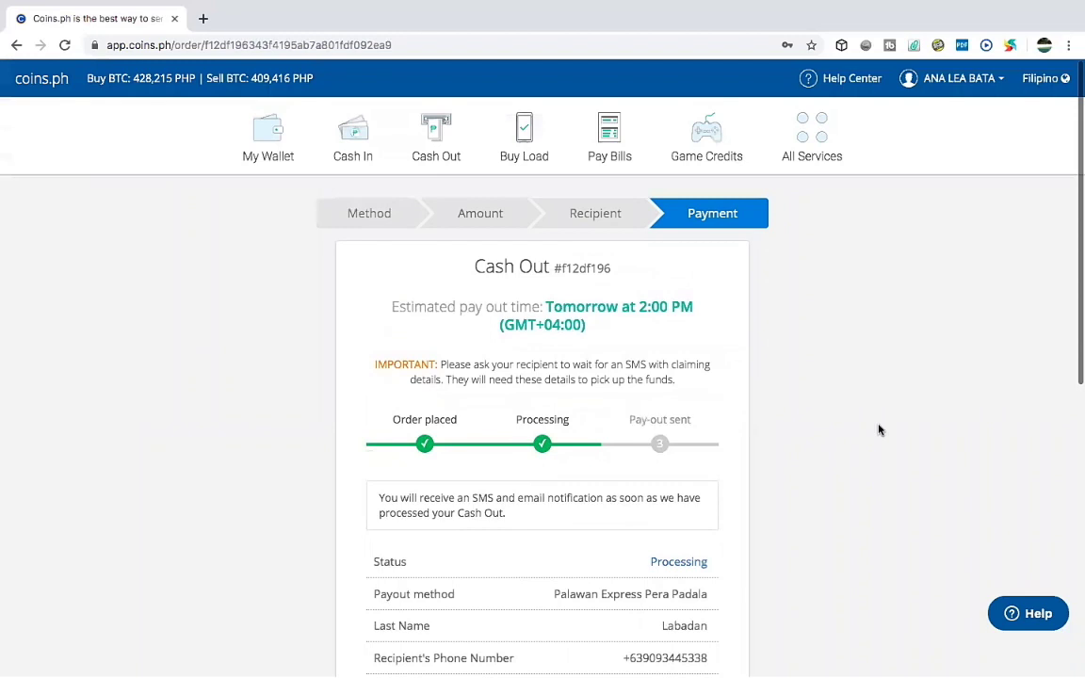
scroll(879, 430, "down", 1)
scroll(878, 430, "down", 12)
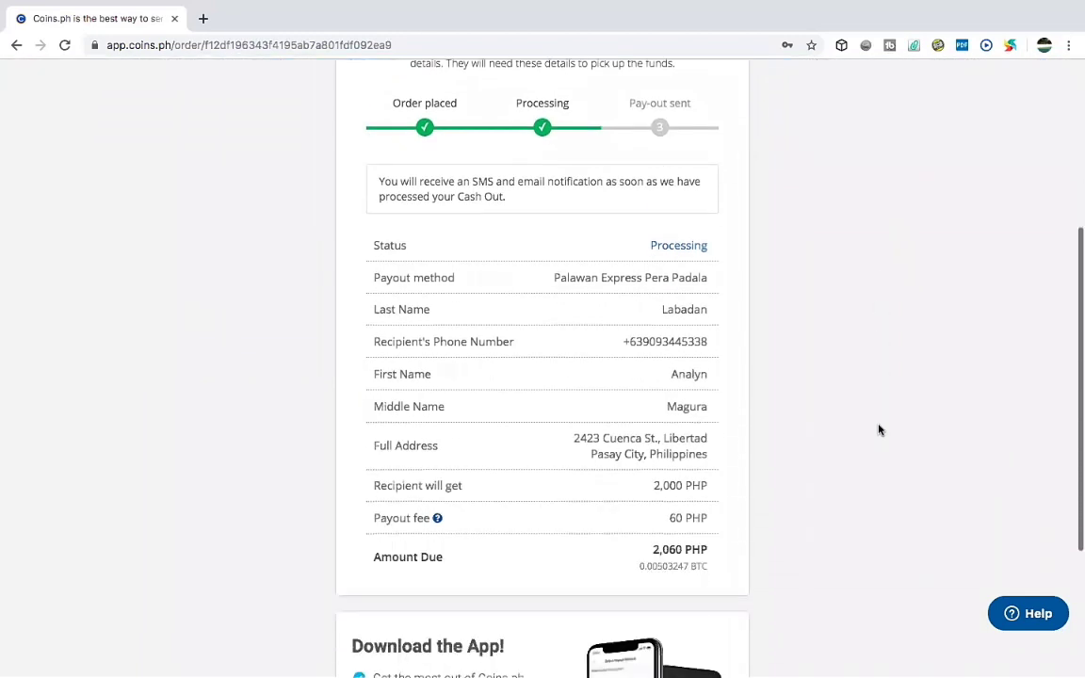
scroll(879, 430, "up", 8)
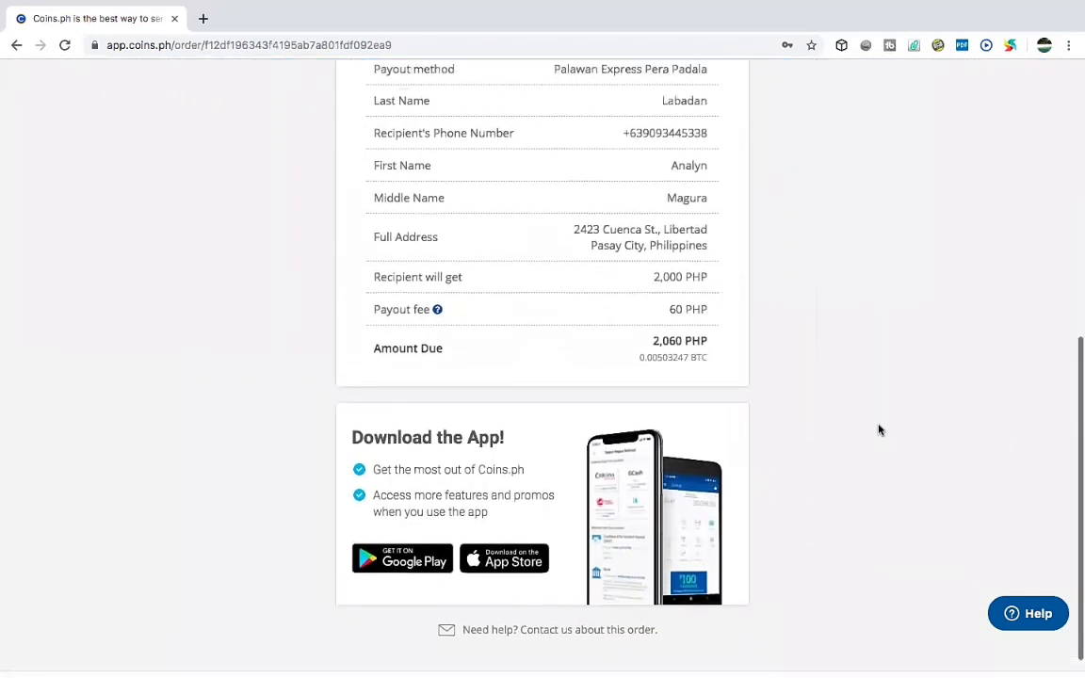
scroll(879, 431, "up", 5)
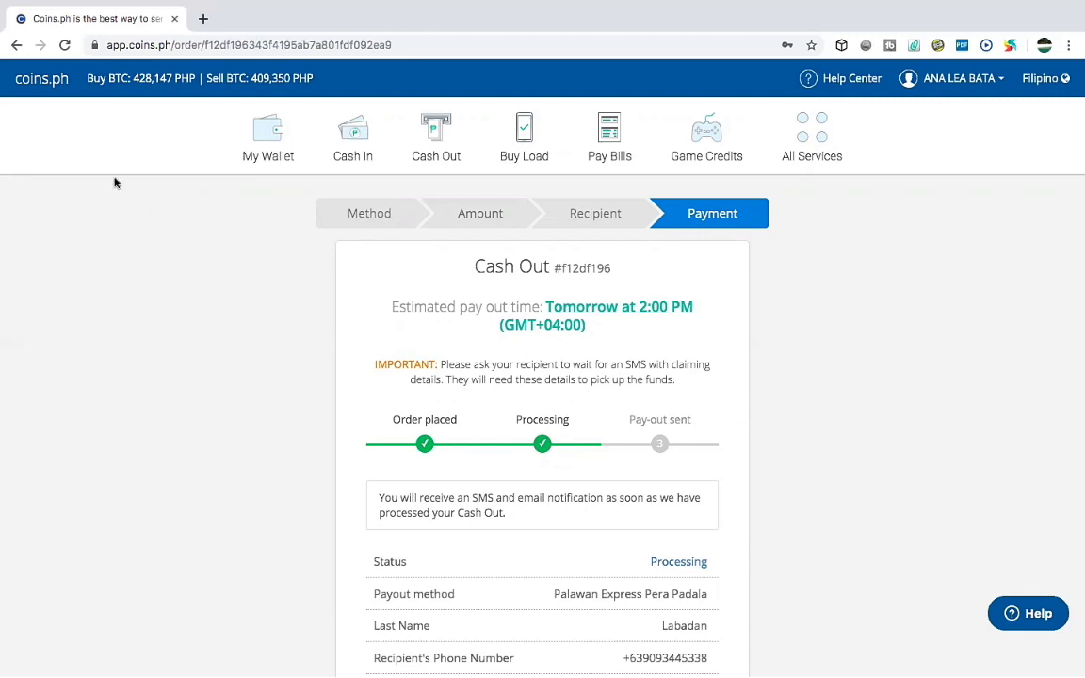
left_click(267, 142)
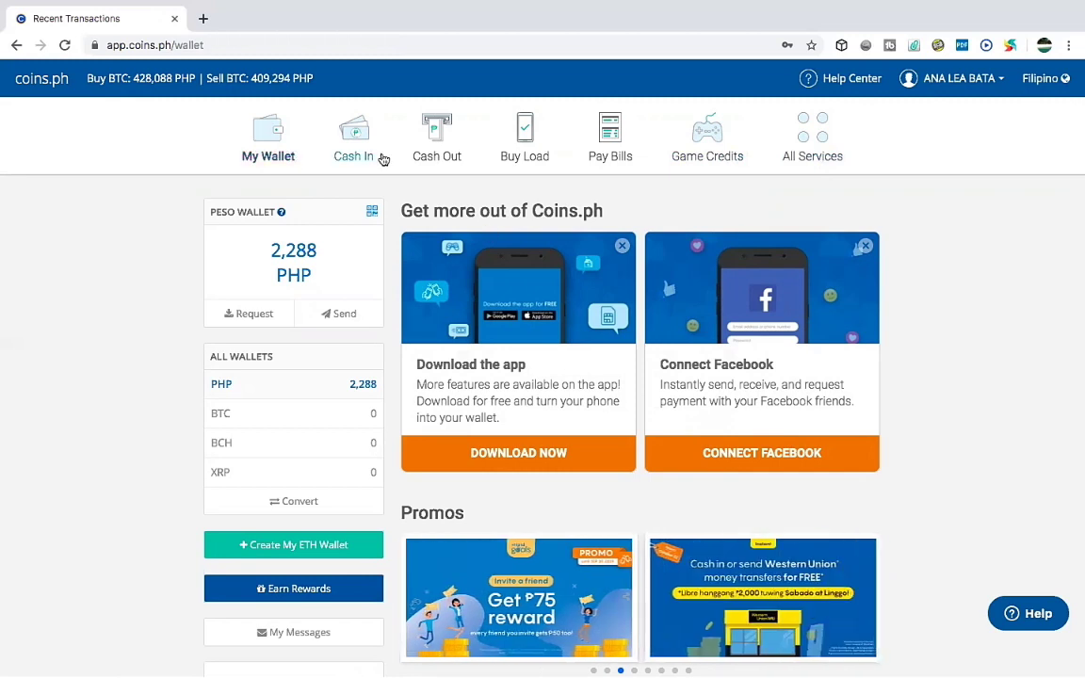
Open Cash Out again and browse payout methods such as Palawan Express, LBC and M Lhuillier.
left_click(437, 143)
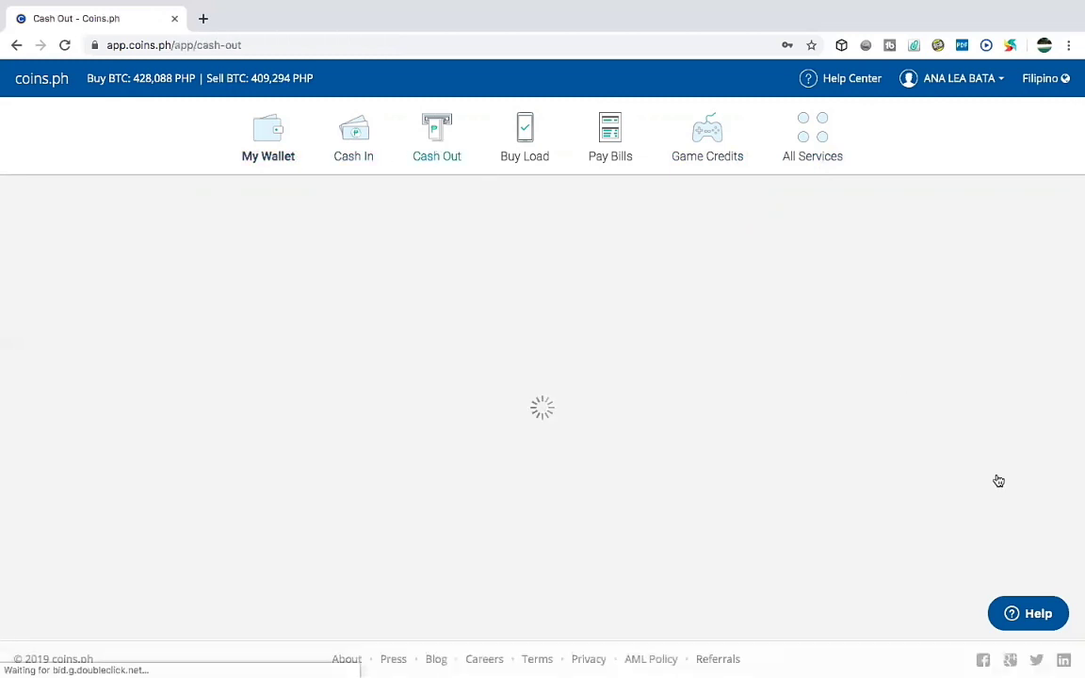
scroll(999, 480, "down", 1)
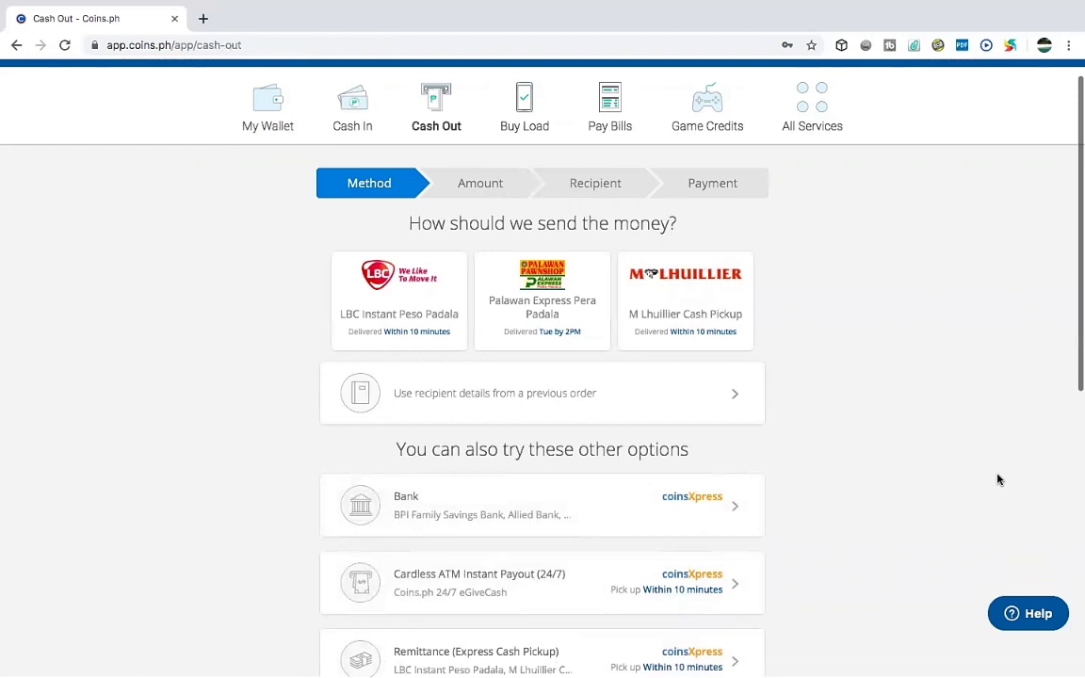
scroll(998, 480, "down", 6)
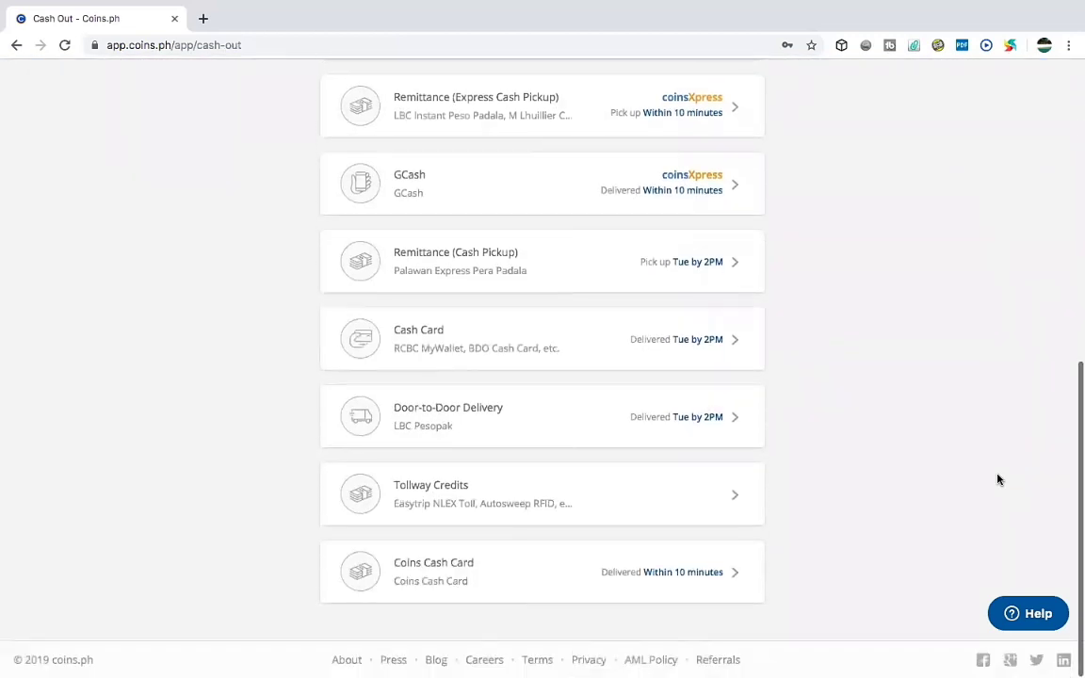
scroll(998, 480, "up", 4)
scroll(998, 480, "up", 3)
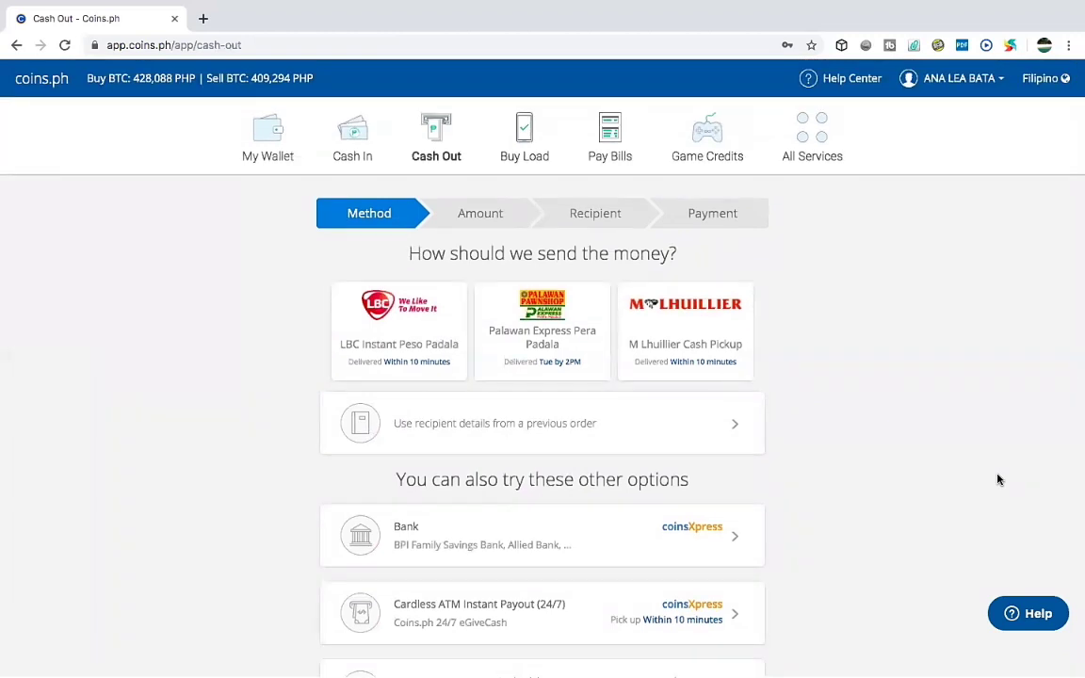
scroll(998, 481, "down", 3)
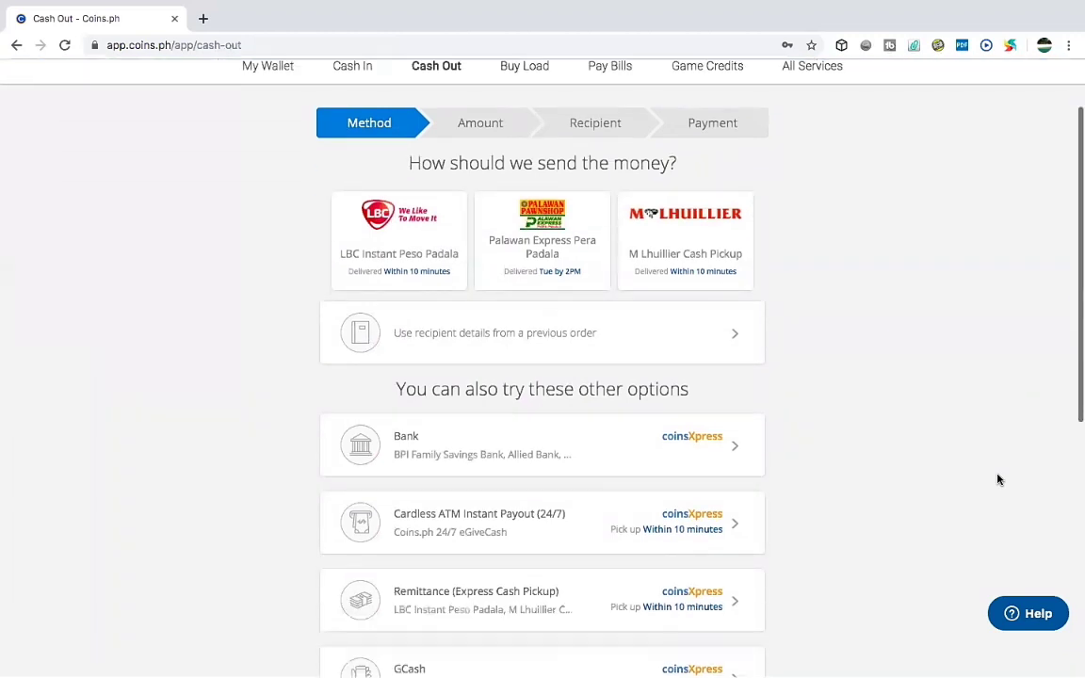